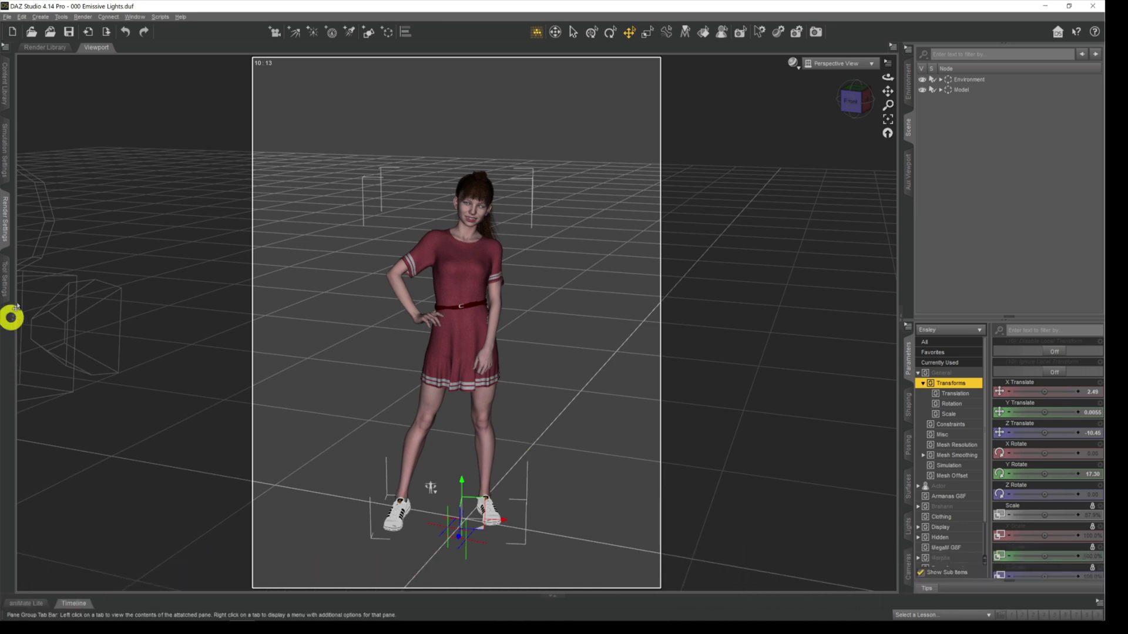
Check the environment render settings and preview the scene in NVIDIA Iray, returning to the shaded viewport style
left_click(5, 235)
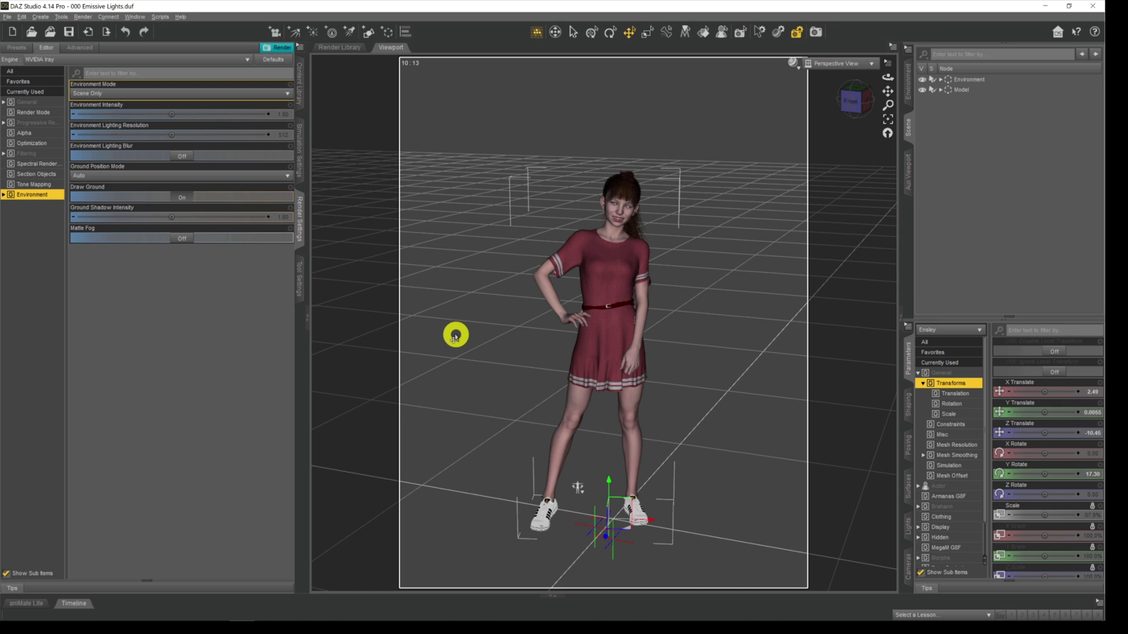
left_click(793, 63)
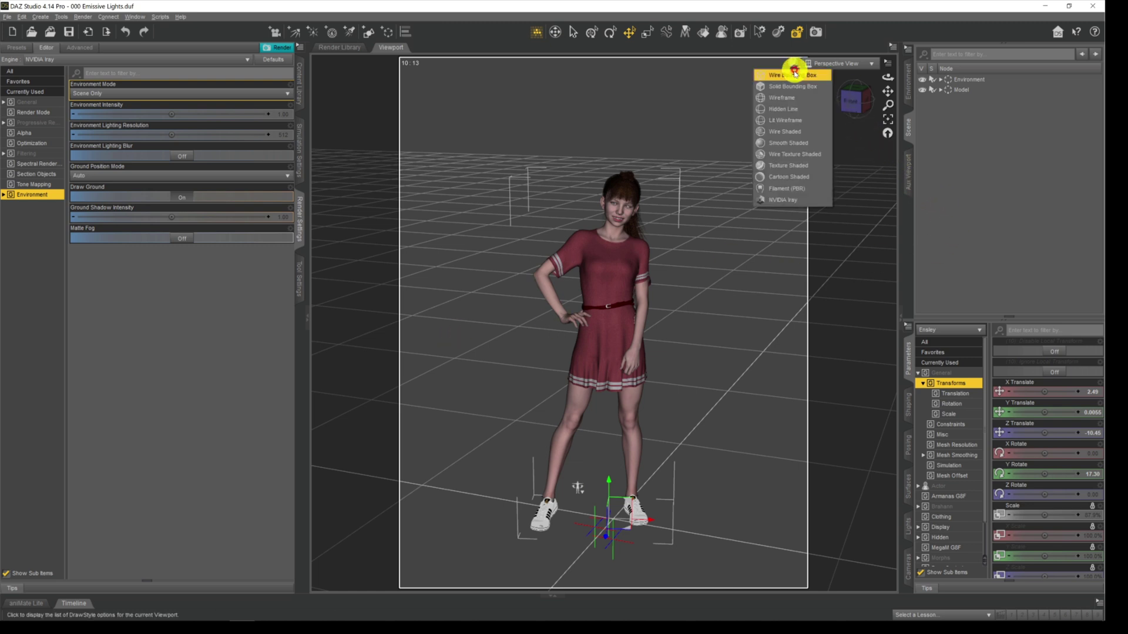
left_click(794, 198)
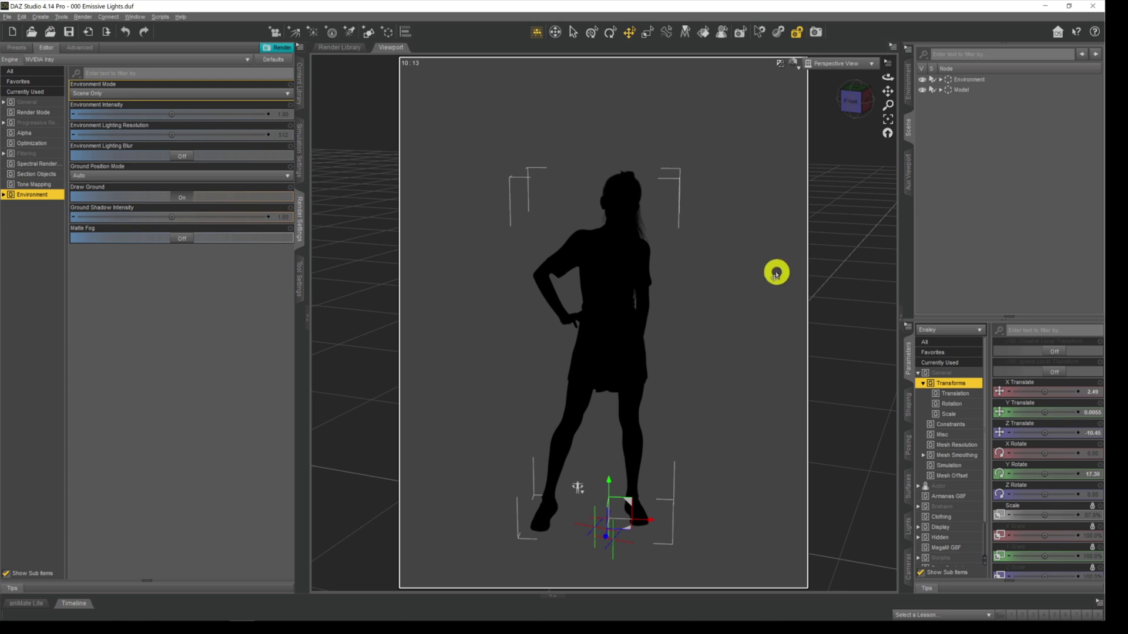
left_click(794, 67)
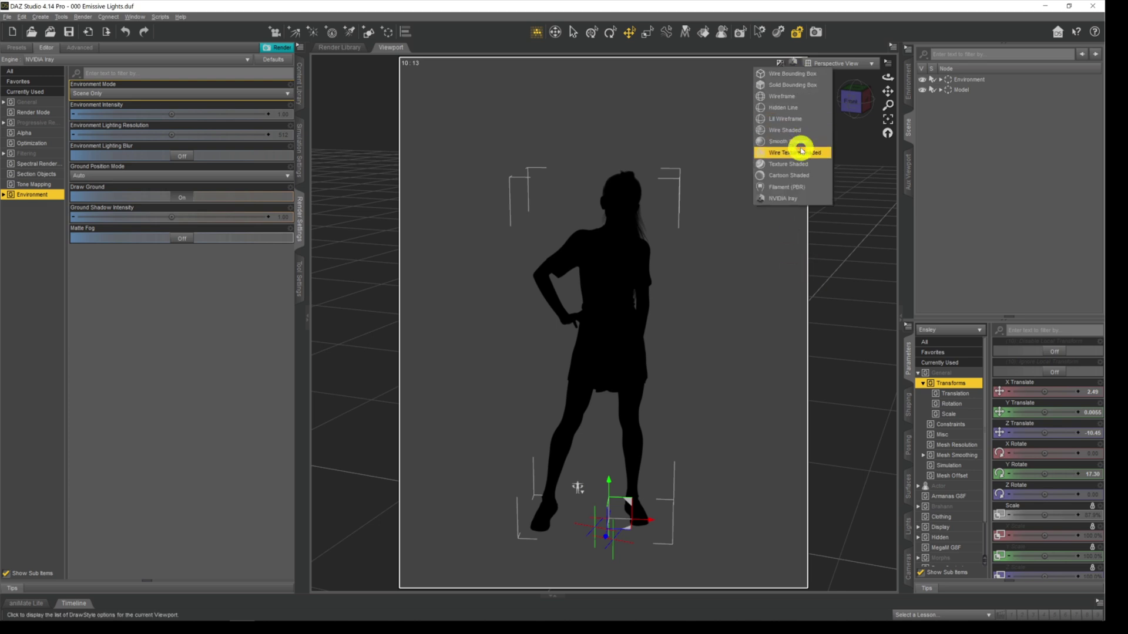
left_click(830, 180)
left_click_drag(813, 343, 765, 359)
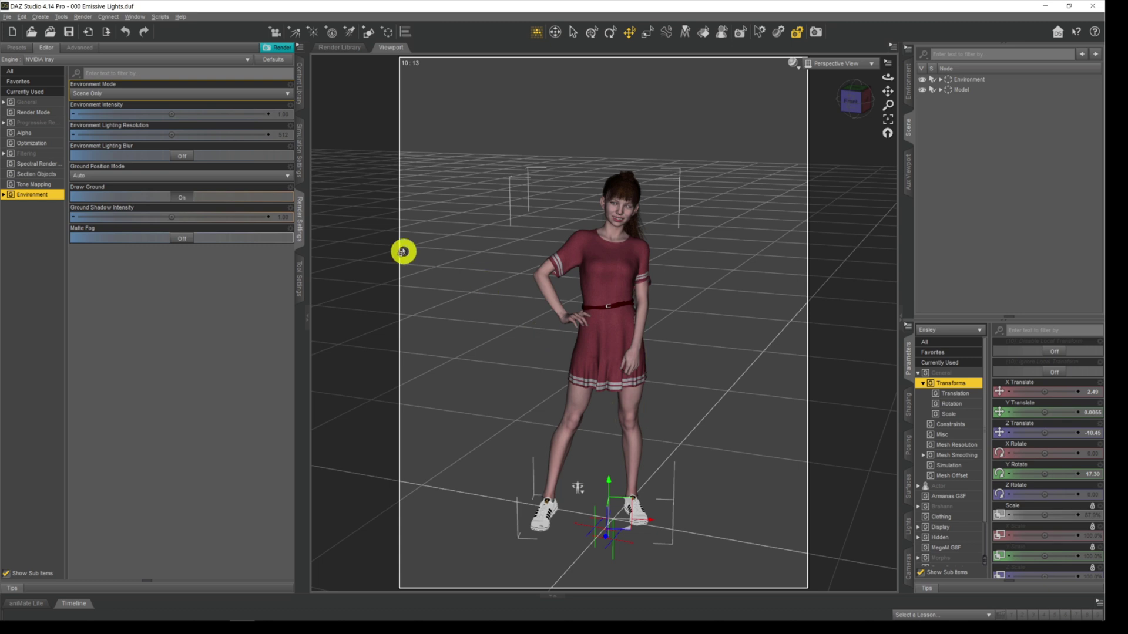
left_click(298, 203)
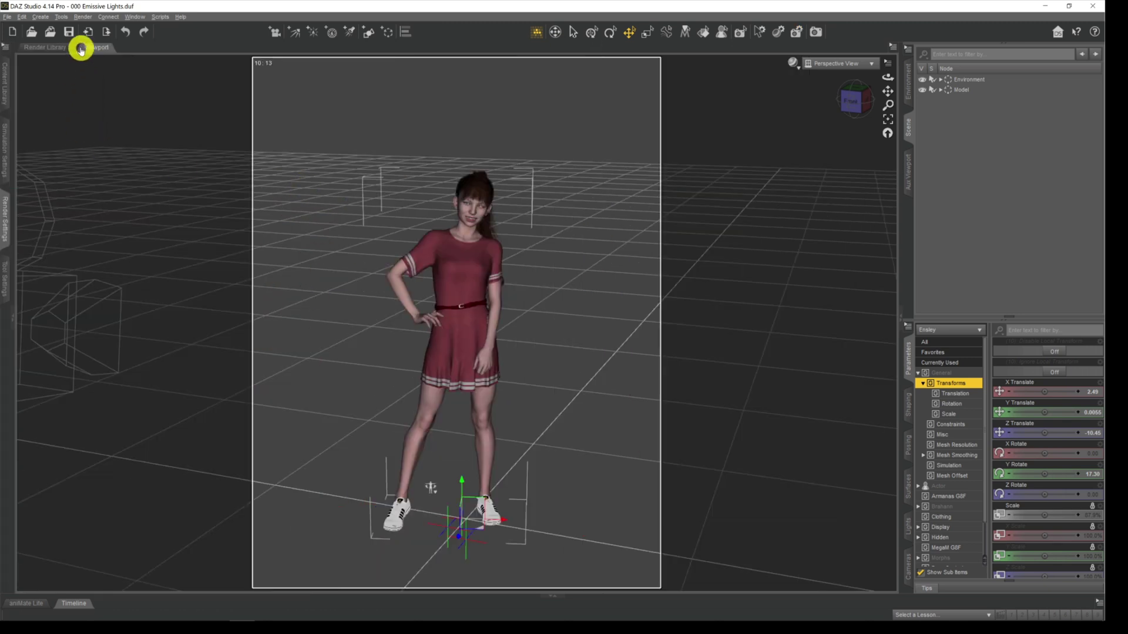
Create a sphere primitive with a 1 ft diameter at the world center
left_click(40, 17)
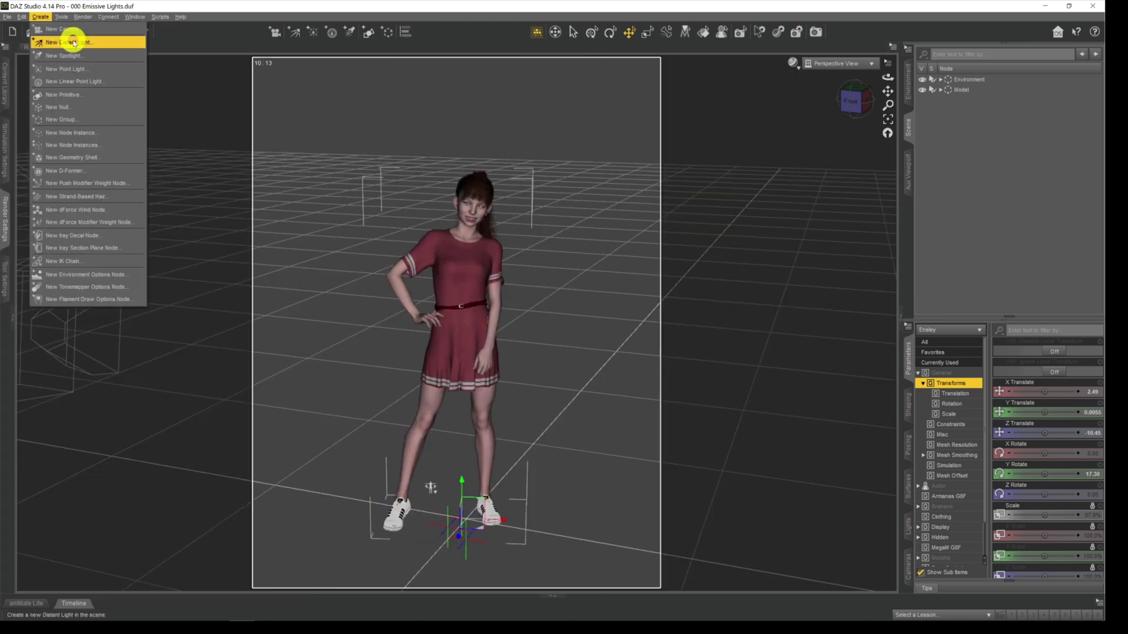
left_click(68, 94)
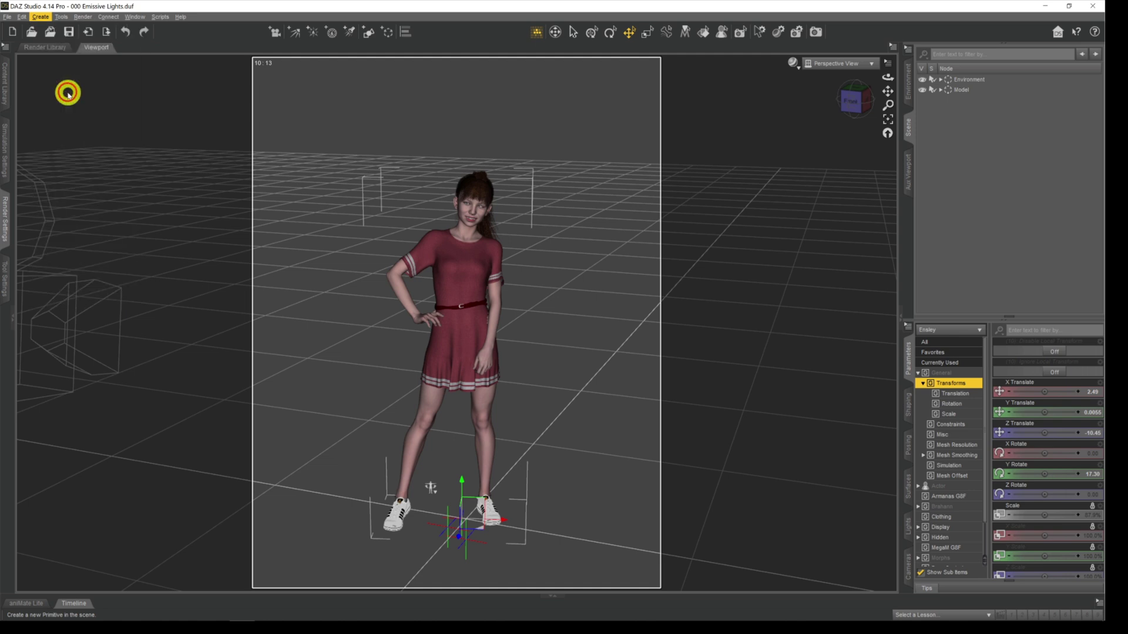
left_click(485, 229)
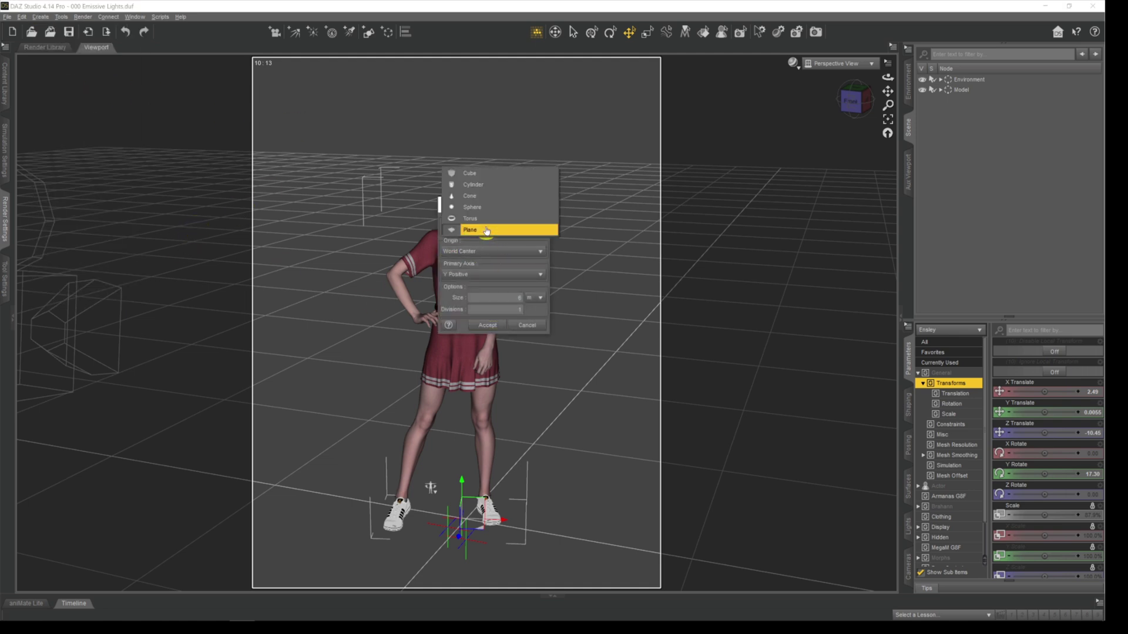
left_click(497, 207)
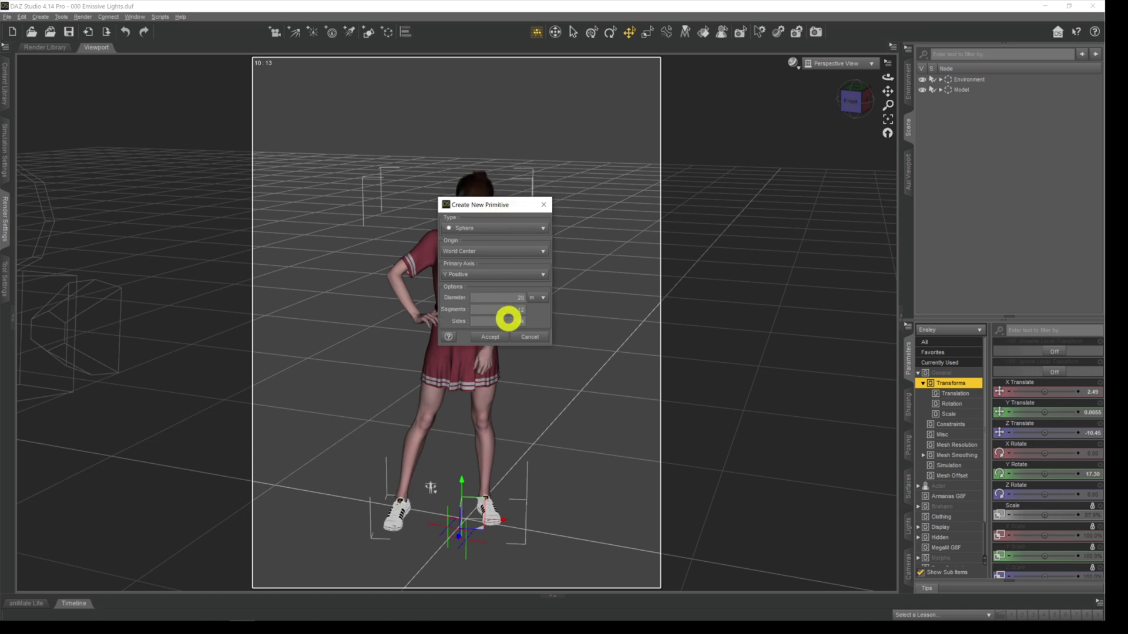
left_click(536, 298)
left_click(536, 321)
left_click_drag(514, 298, 536, 297)
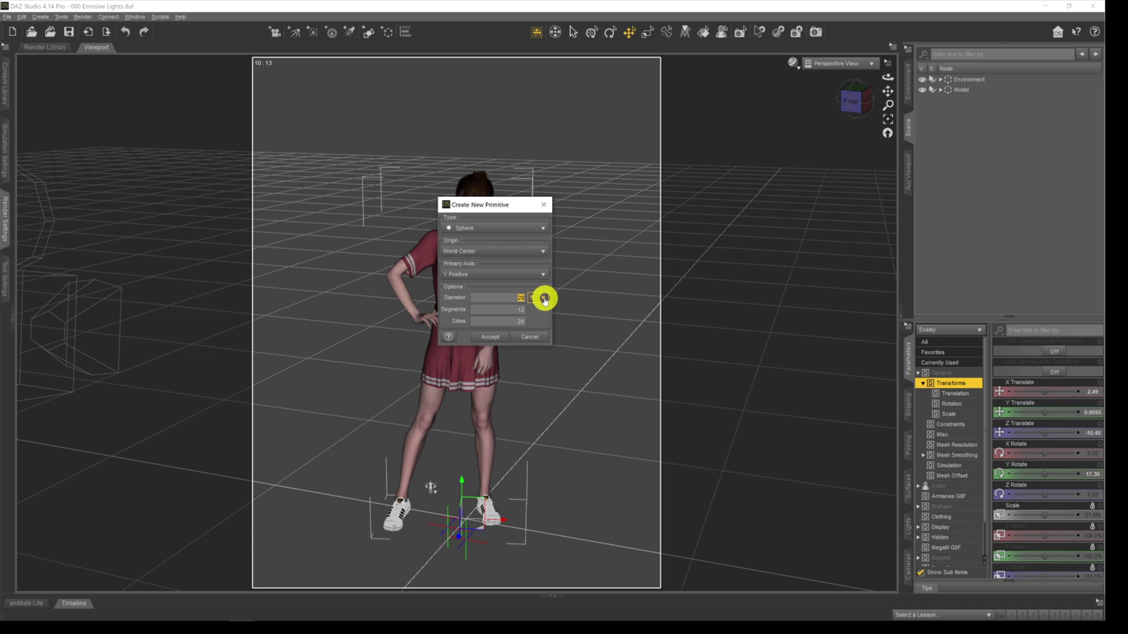
type("1")
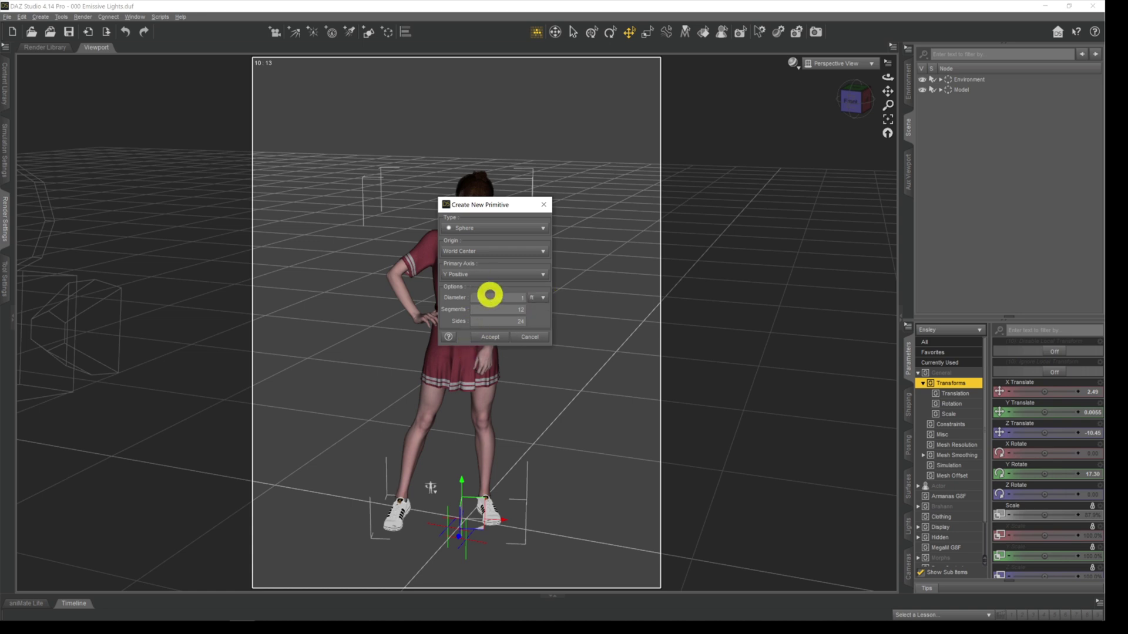
left_click(496, 337)
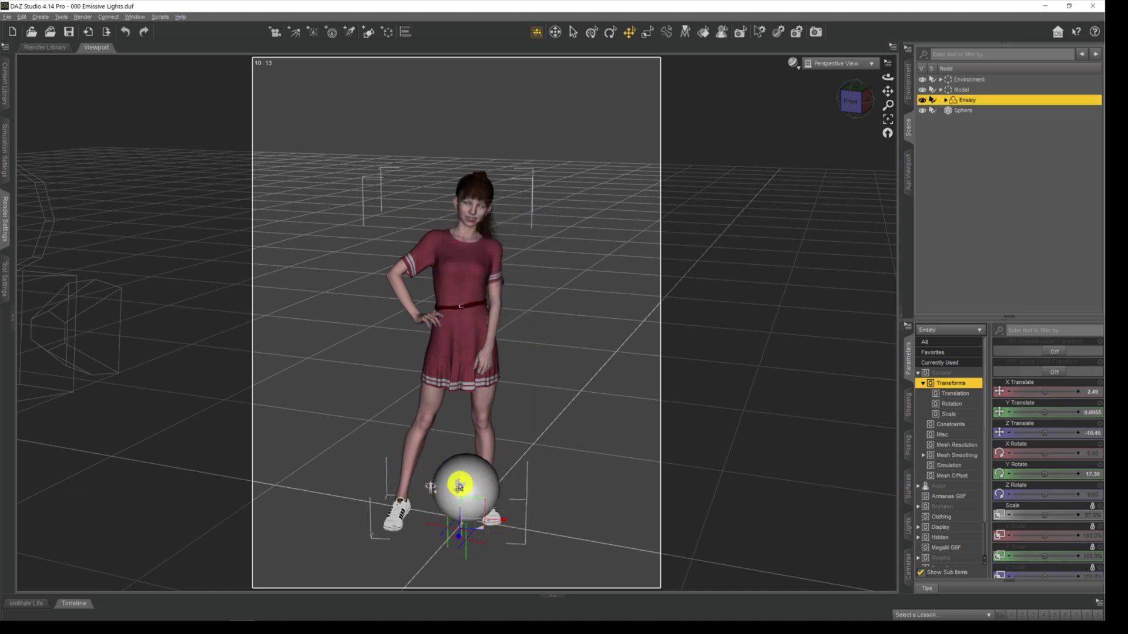
Move the sphere up and out in front of the figure, beside the camera, to about Y 139 and Z 247
left_click_drag(459, 485, 471, 335)
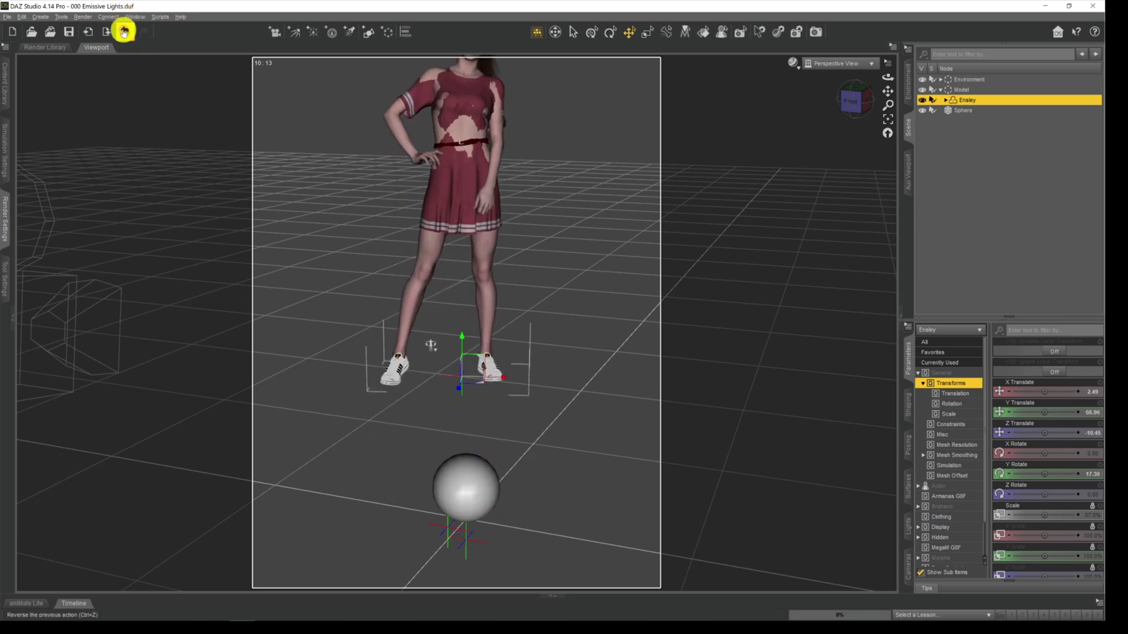
key("ctrl+z")
left_click(464, 506)
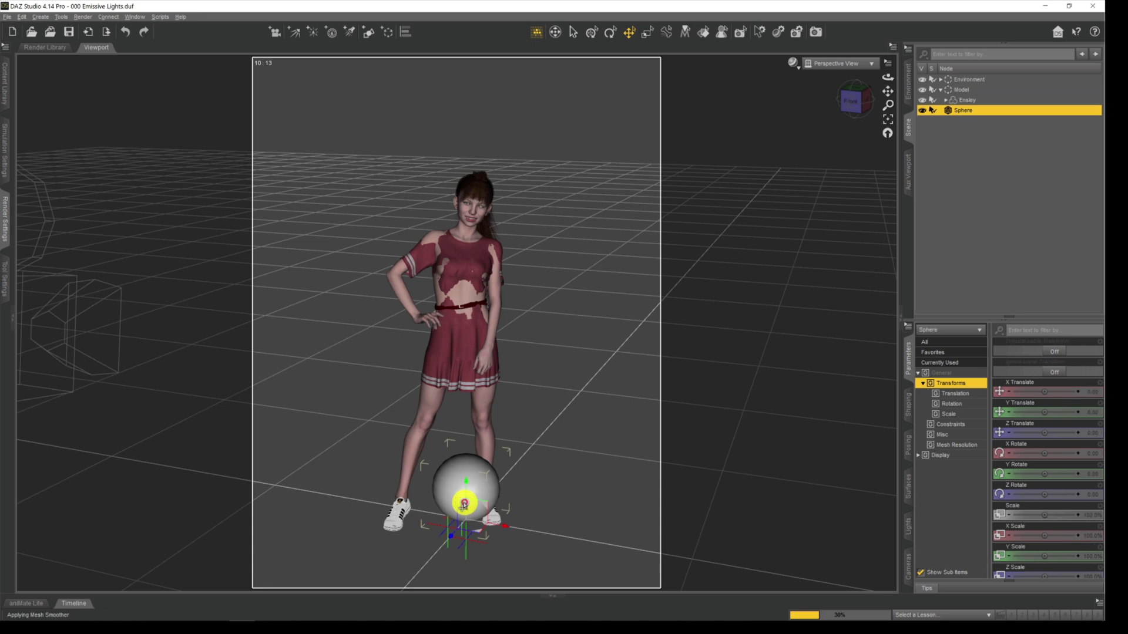
left_click_drag(465, 487, 129, 309)
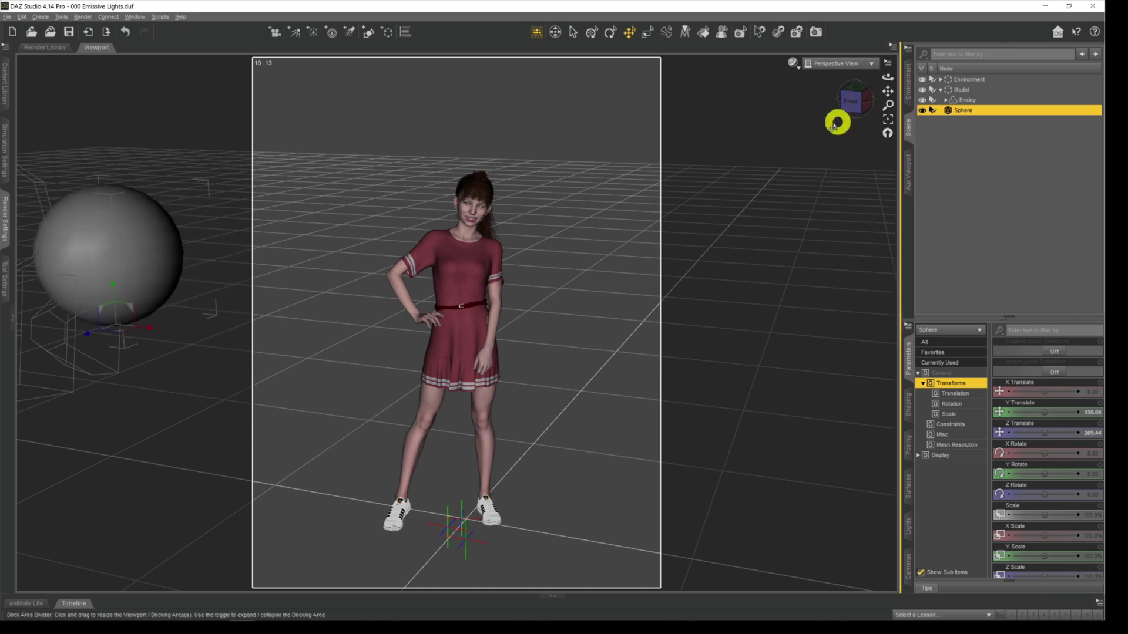
left_click_drag(886, 76, 889, 93)
left_click_drag(240, 515, 516, 463)
scroll(570, 442, "down", 1)
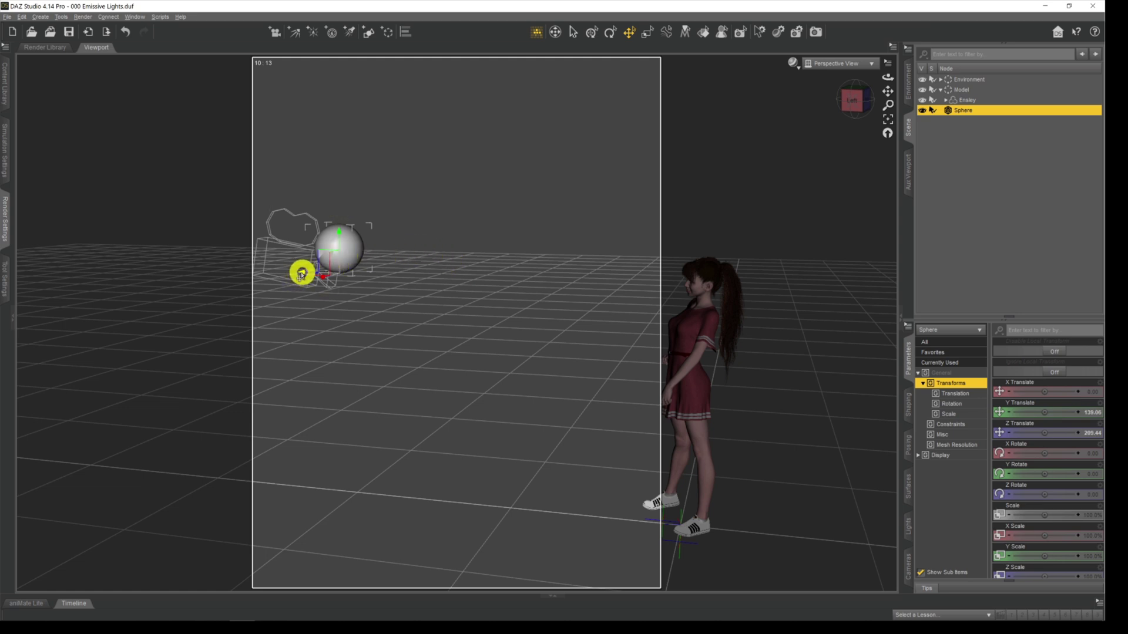
left_click_drag(301, 273, 249, 255)
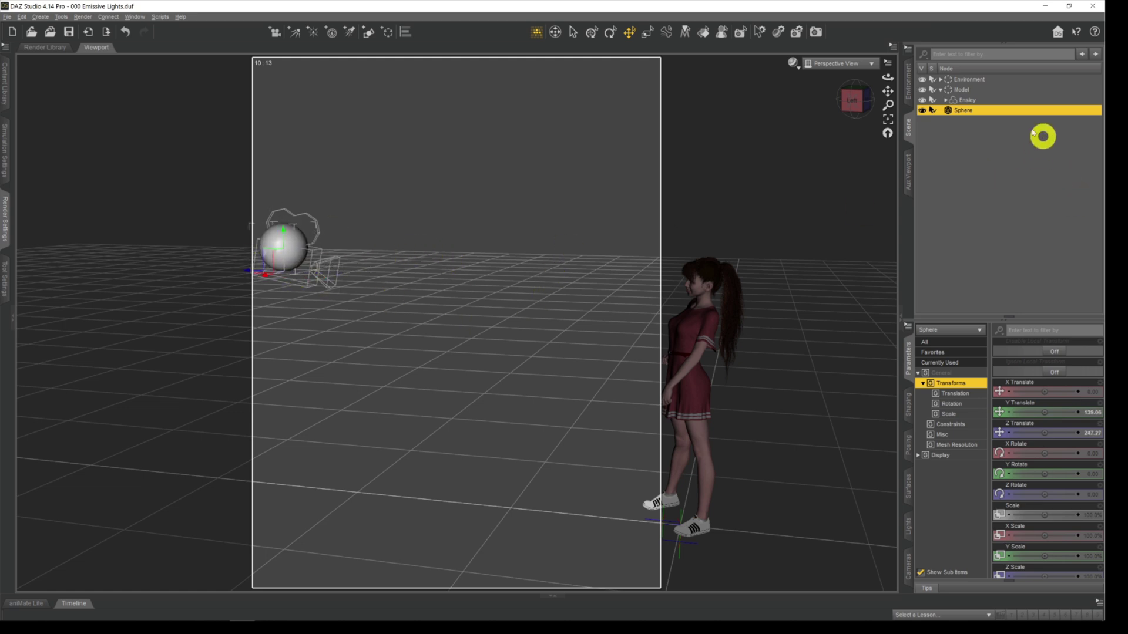
Set the viewport draw style to NVIDIA Iray with both the sphere and the figure framed from the side
left_click_drag(880, 79, 679, 333)
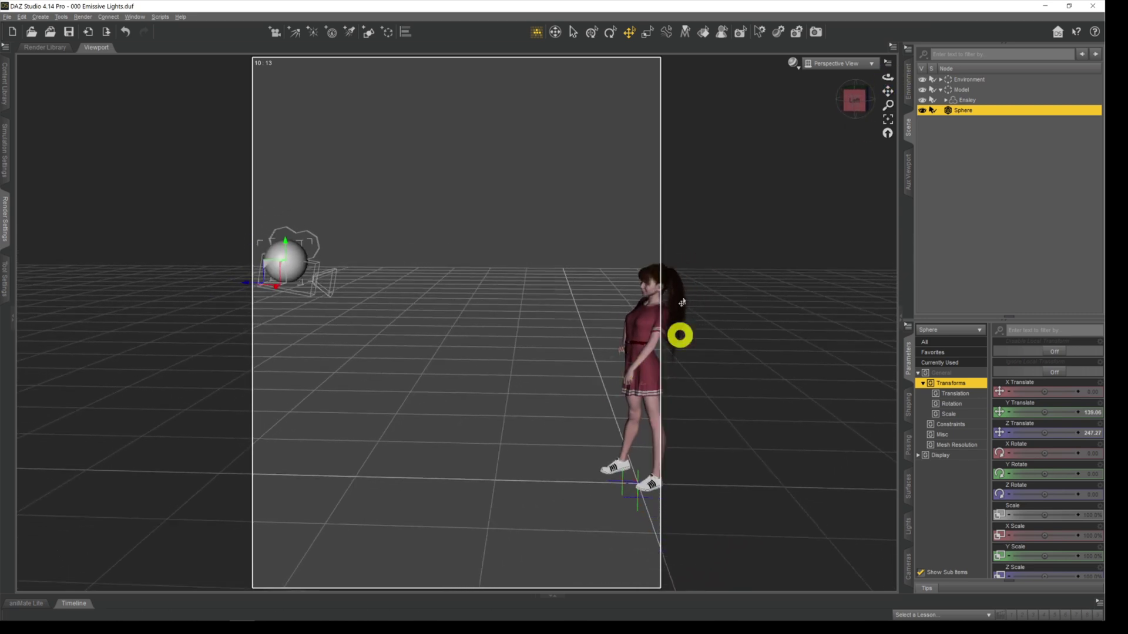
left_click(789, 64)
left_click(793, 194)
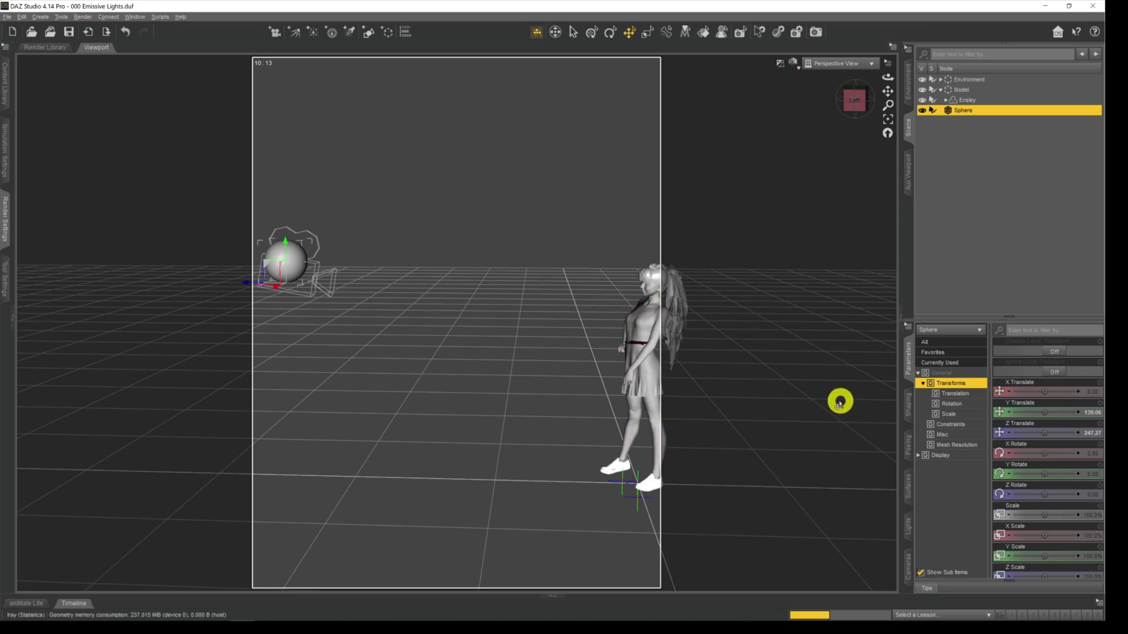
left_click_drag(891, 91, 411, 281)
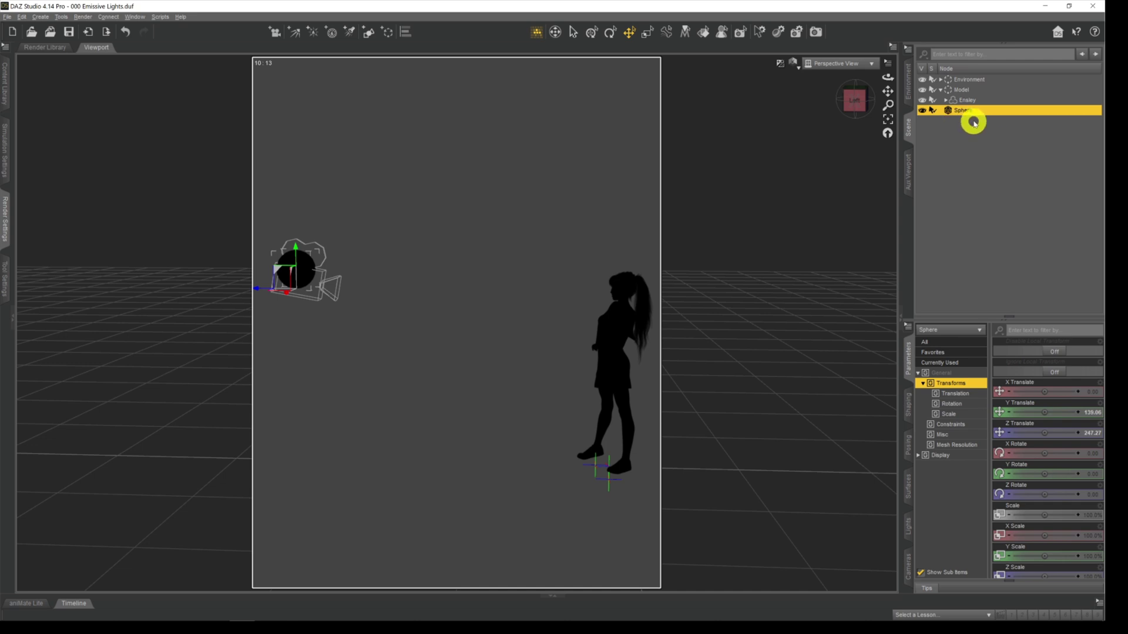
Set the emission color of the sphere's default surface to white
left_click(941, 90)
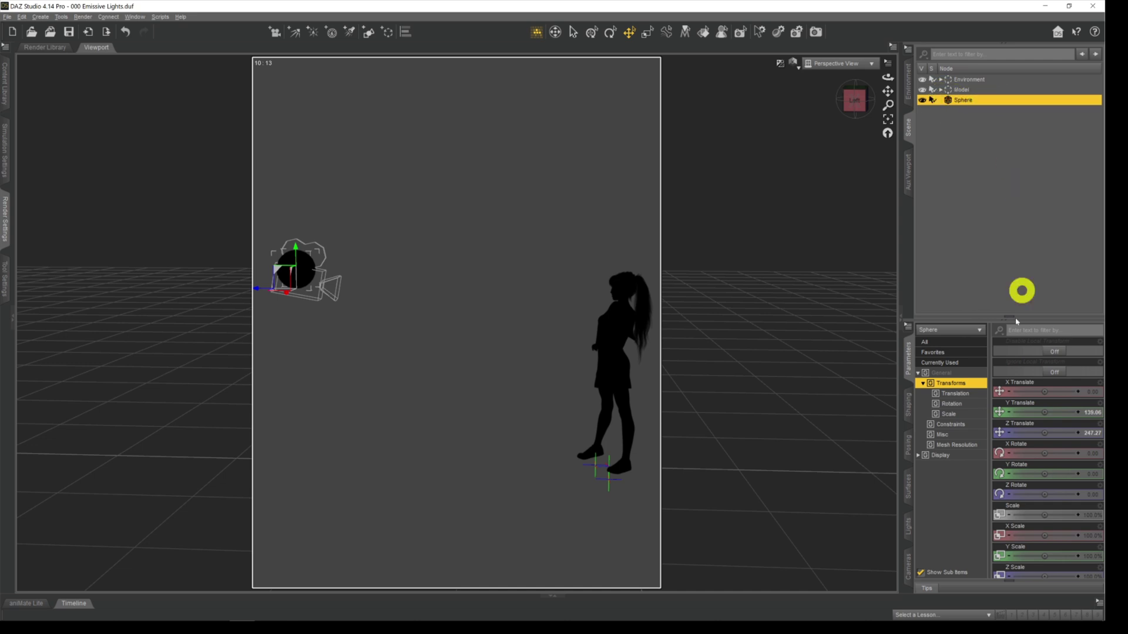
left_click(909, 495)
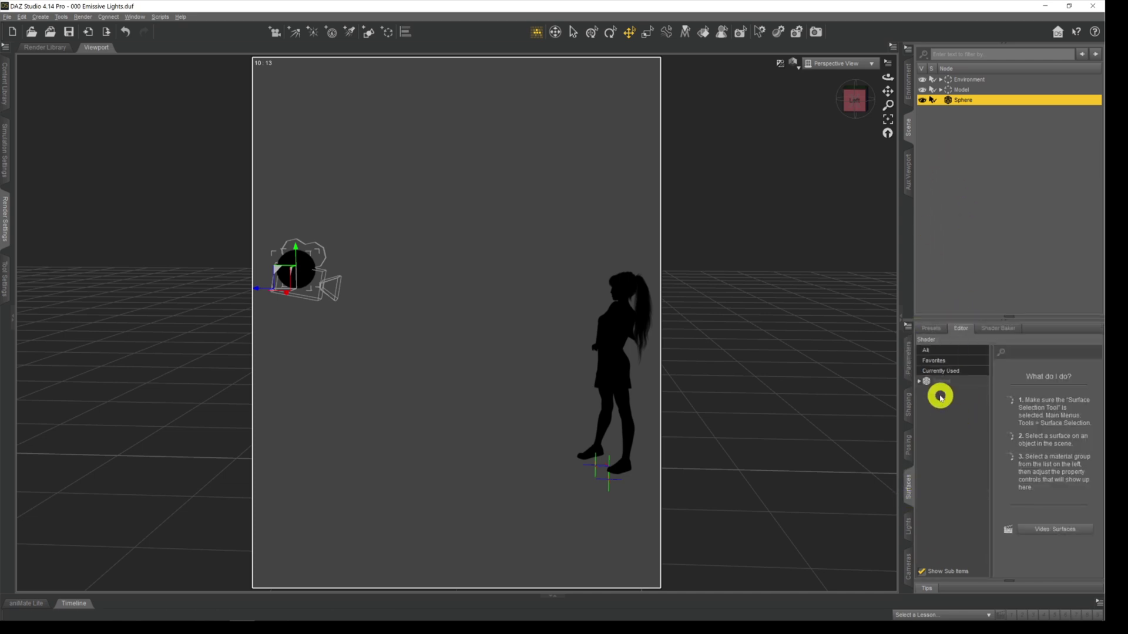
left_click(918, 381)
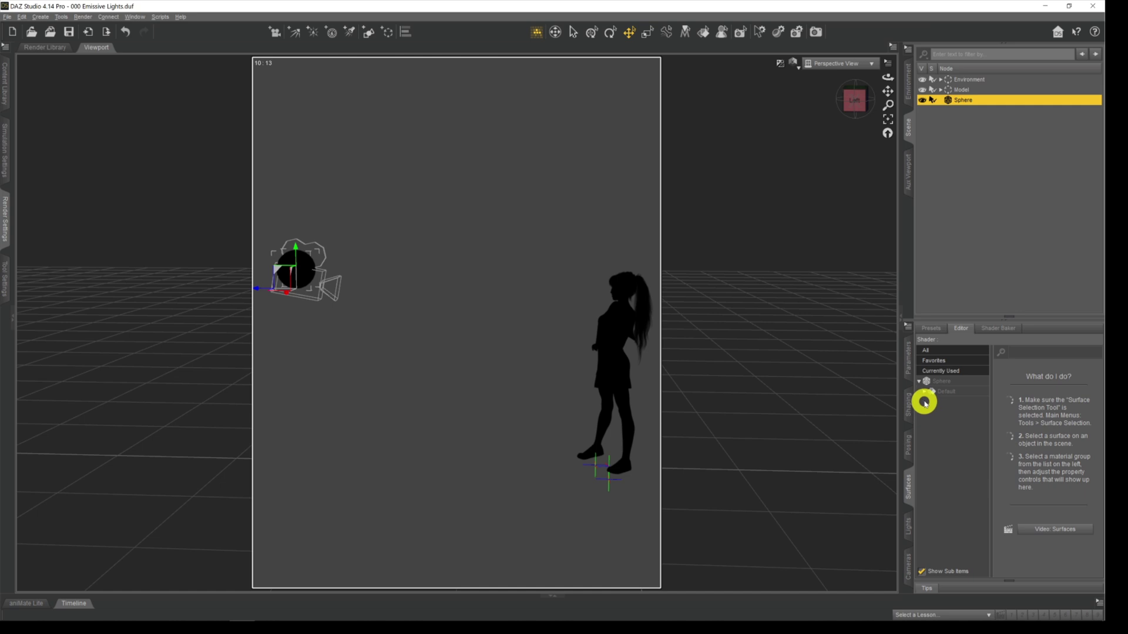
left_click(924, 393)
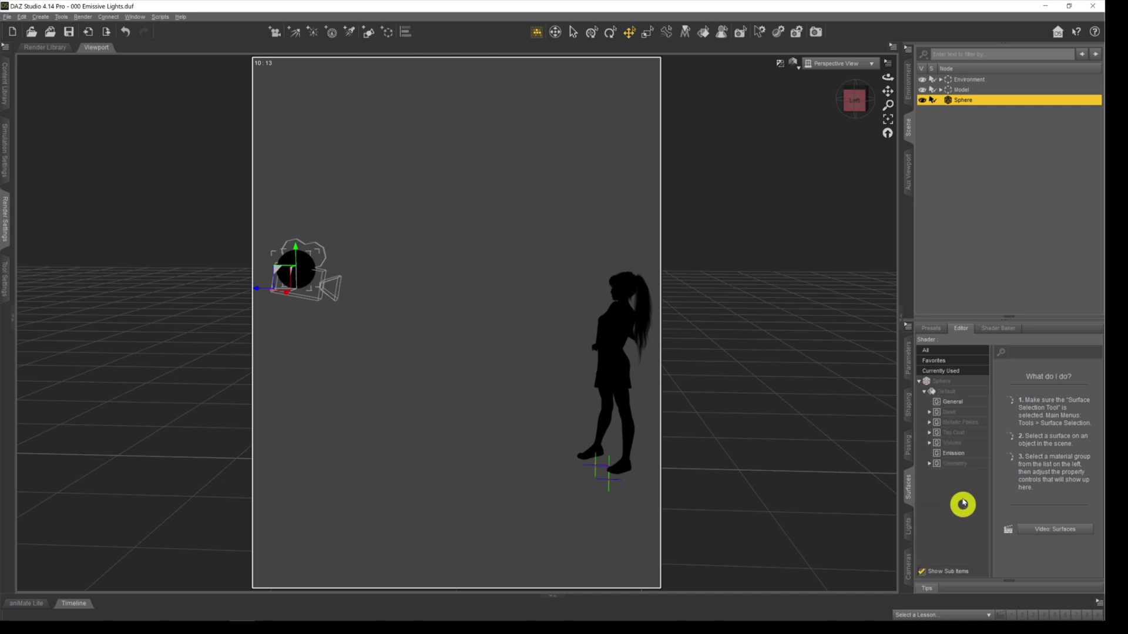
left_click(958, 454)
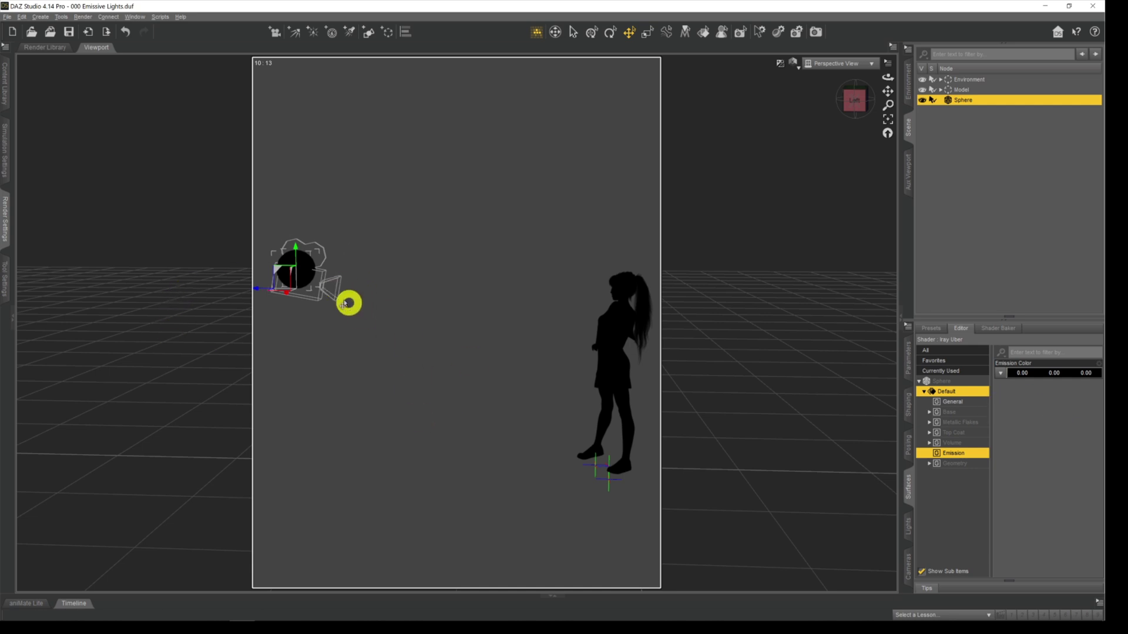
left_click(1035, 376)
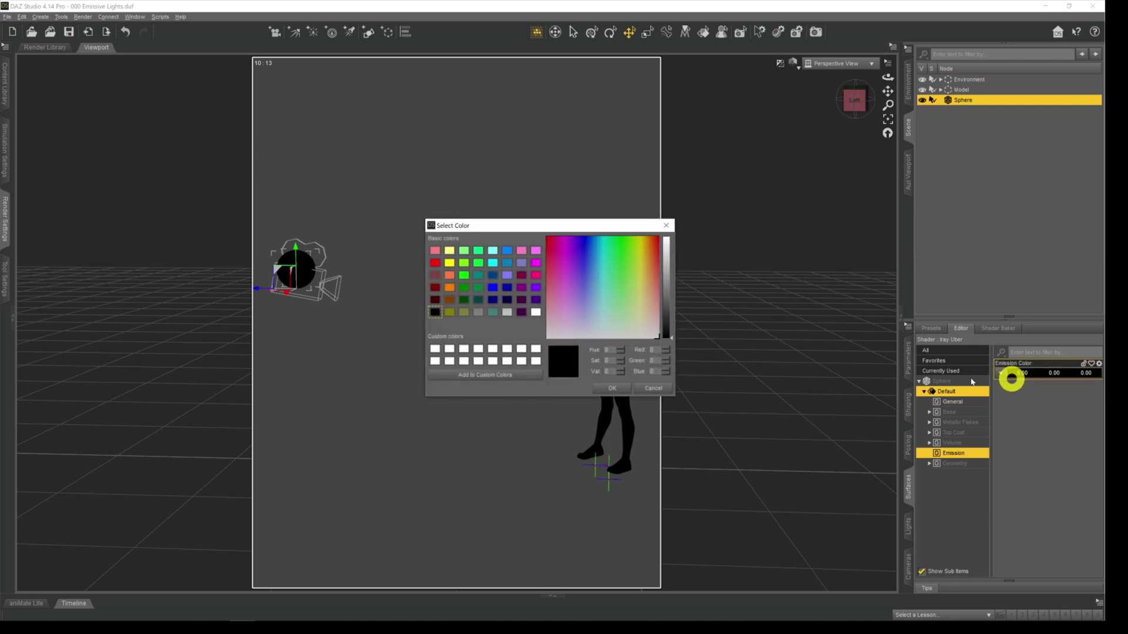
left_click(536, 312)
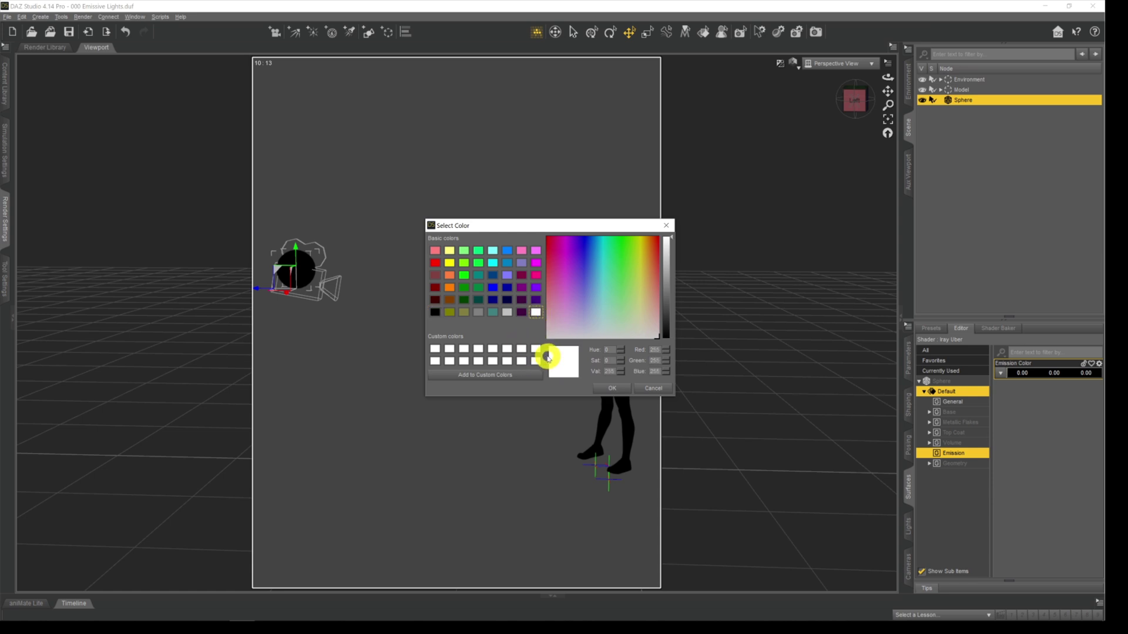
left_click(610, 389)
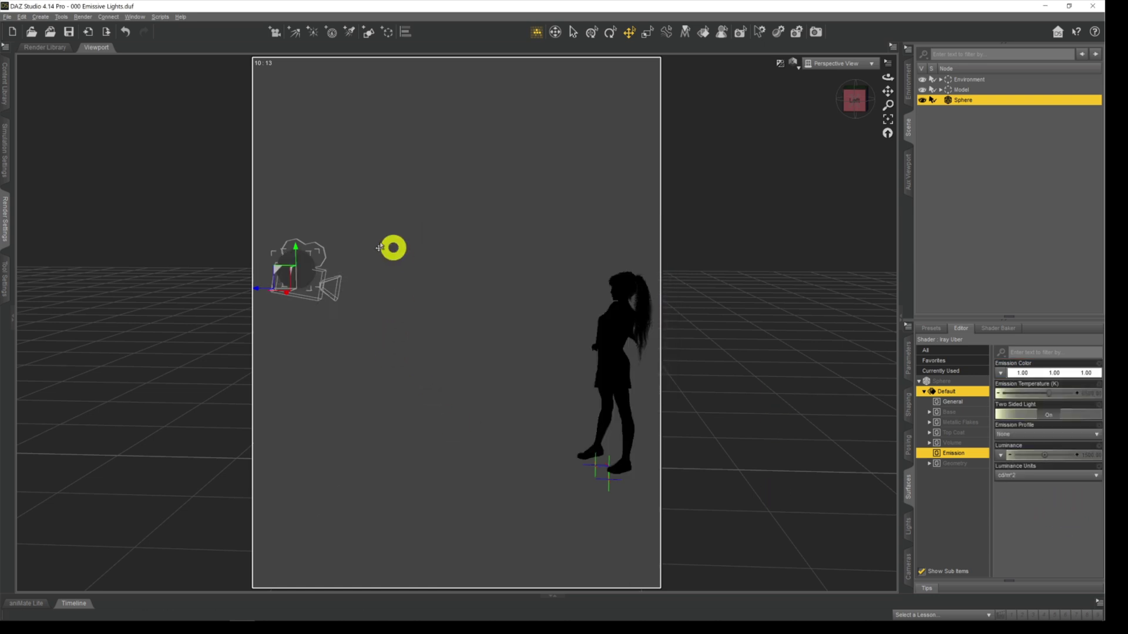
Hide the camera in the Environment group and raise the luminance of the sphere's emission
left_click(941, 80)
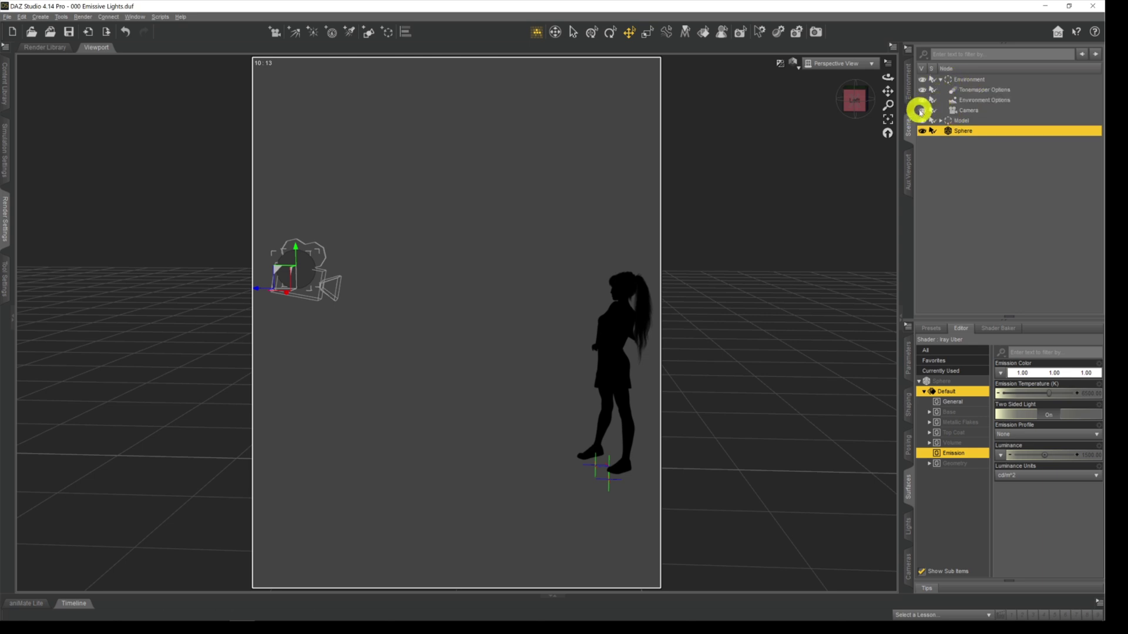
left_click(940, 80)
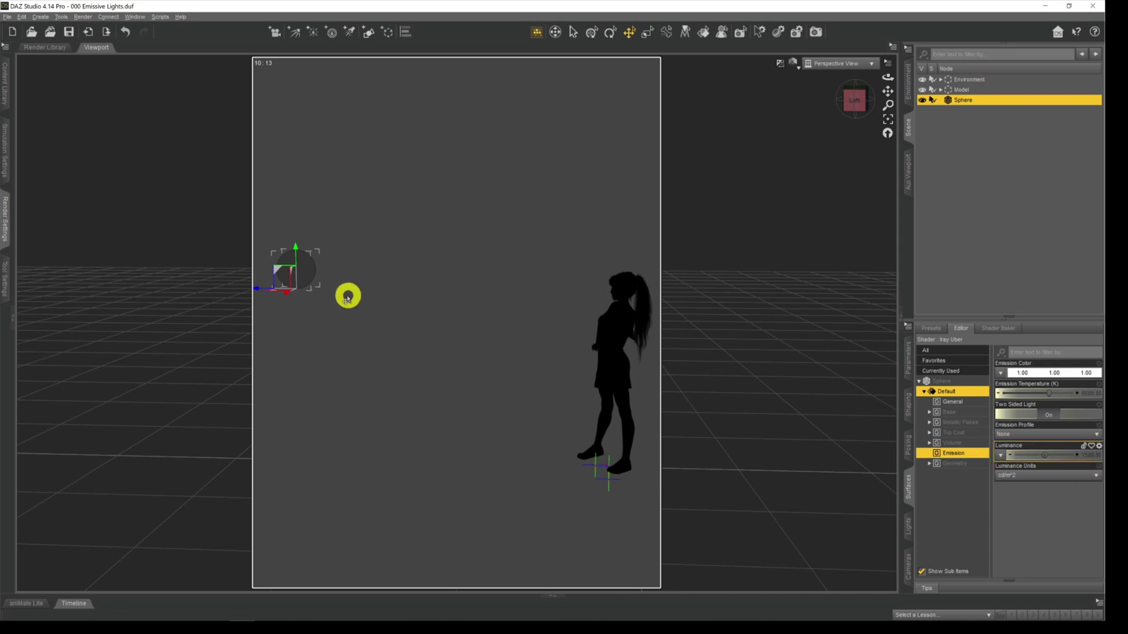
left_click(1055, 456)
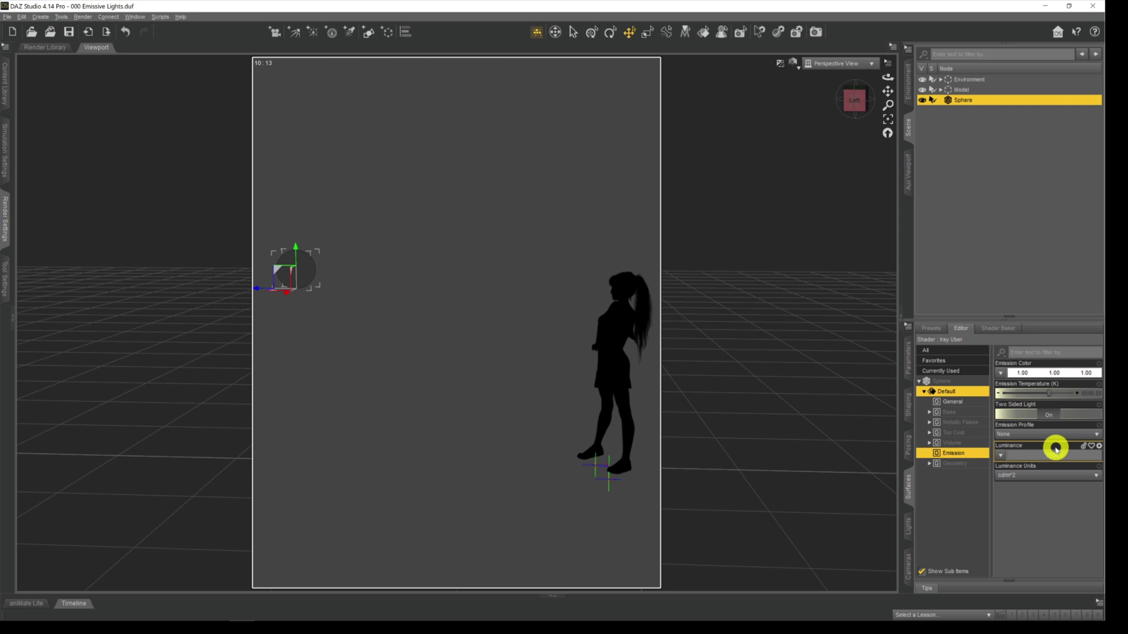
left_click(1044, 565)
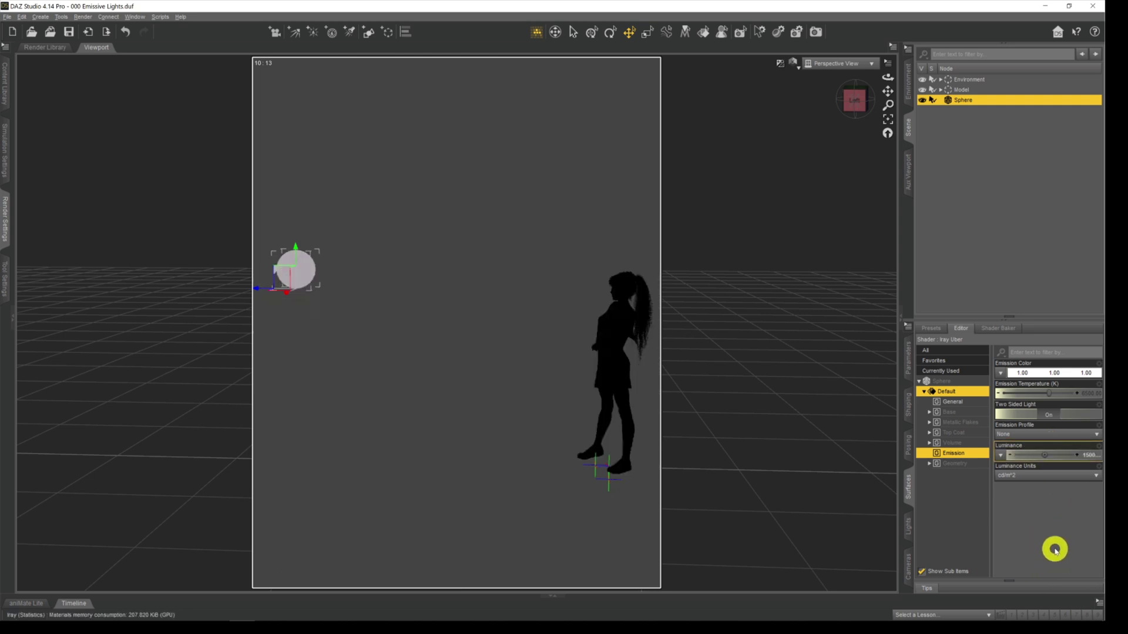
left_click(1092, 456)
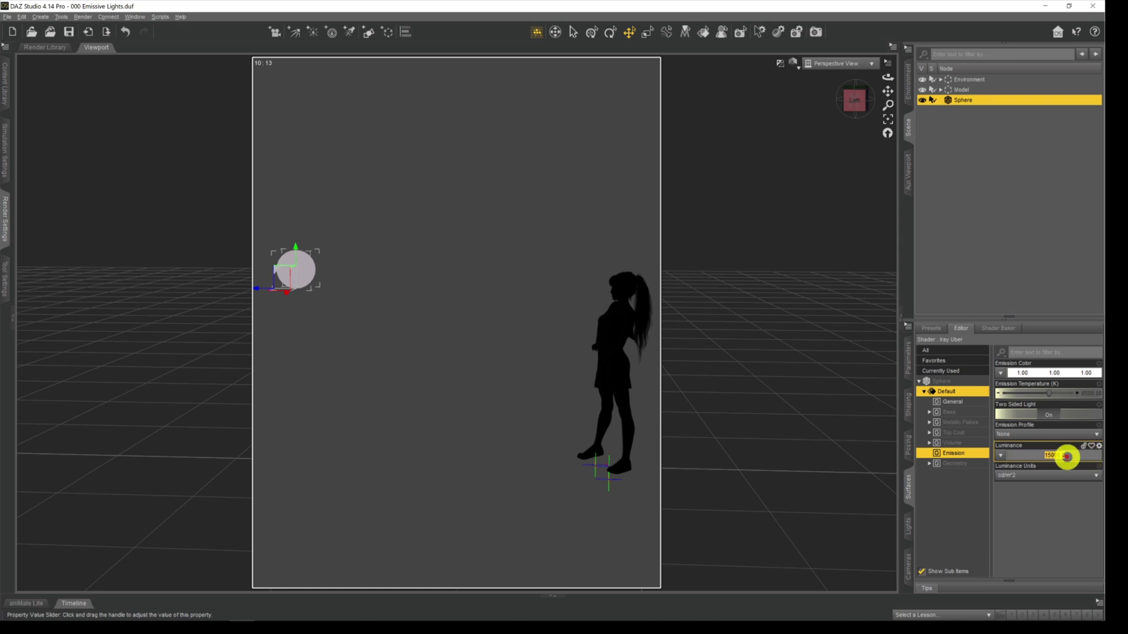
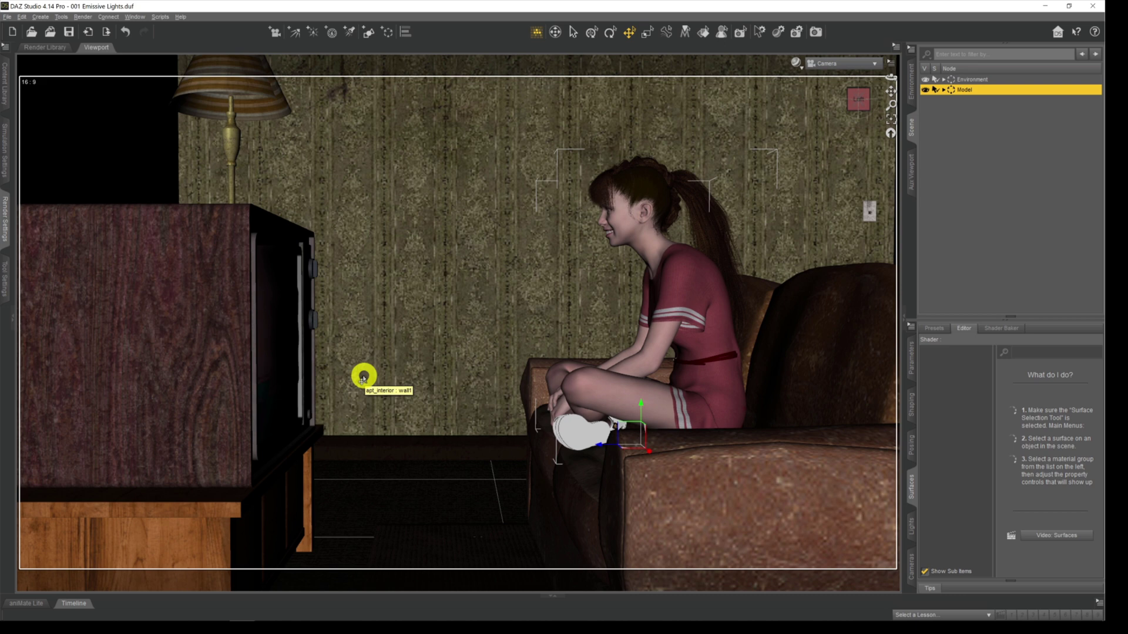
Check the environment mode in the render settings and preview the room in NVIDIA Iray, returning the viewport to Texture Shaded
left_click(6, 216)
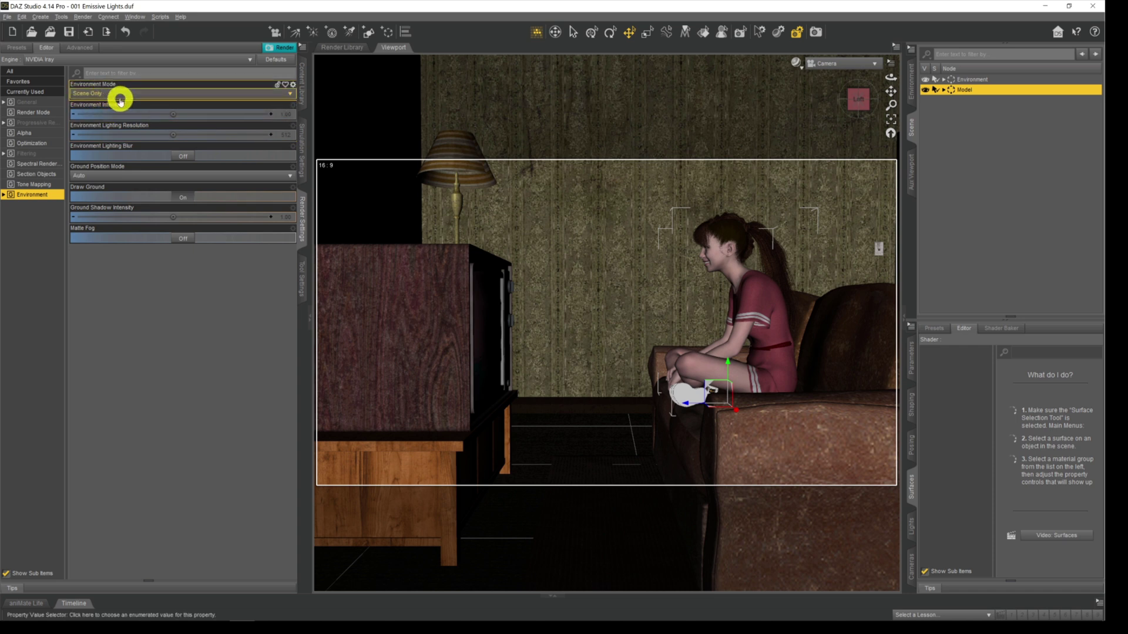
left_click(300, 213)
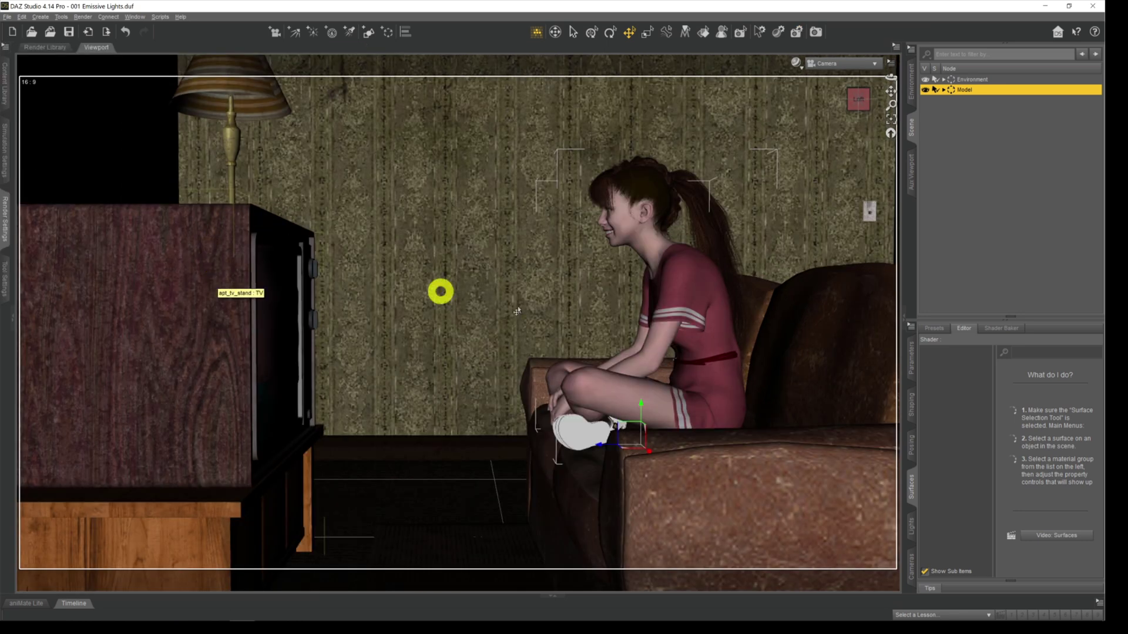
left_click(800, 67)
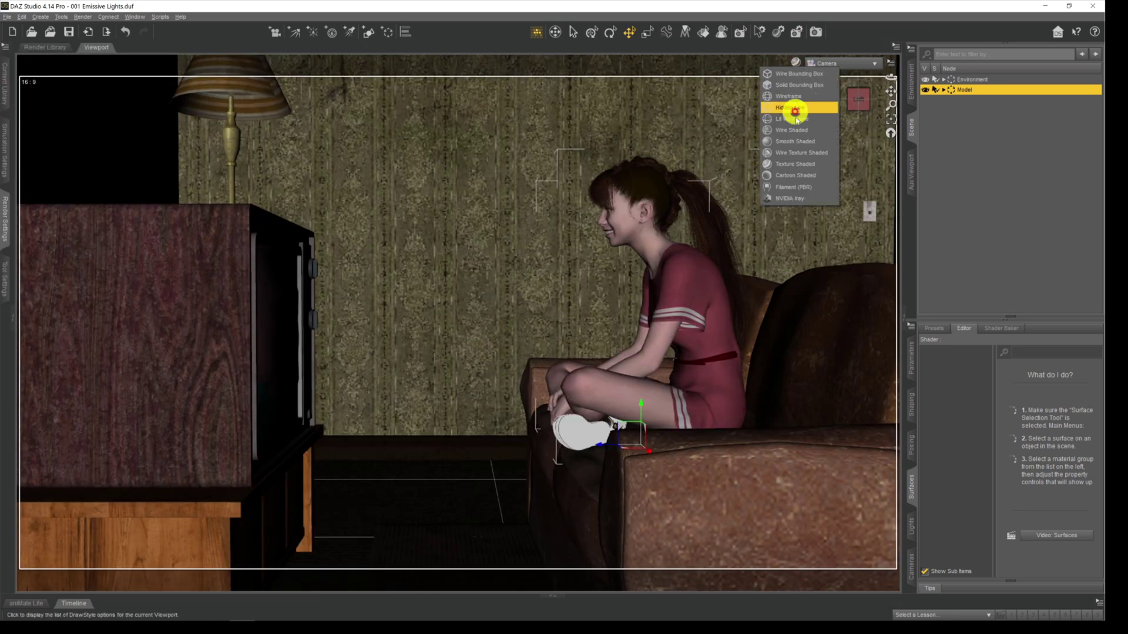
left_click(796, 195)
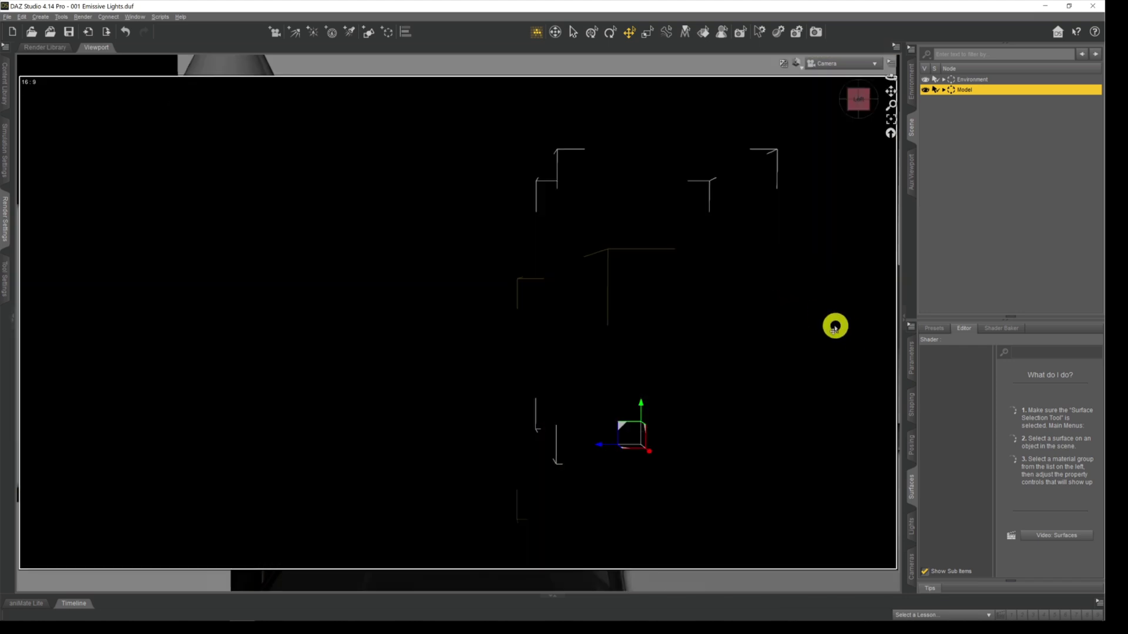
left_click(800, 68)
left_click(794, 163)
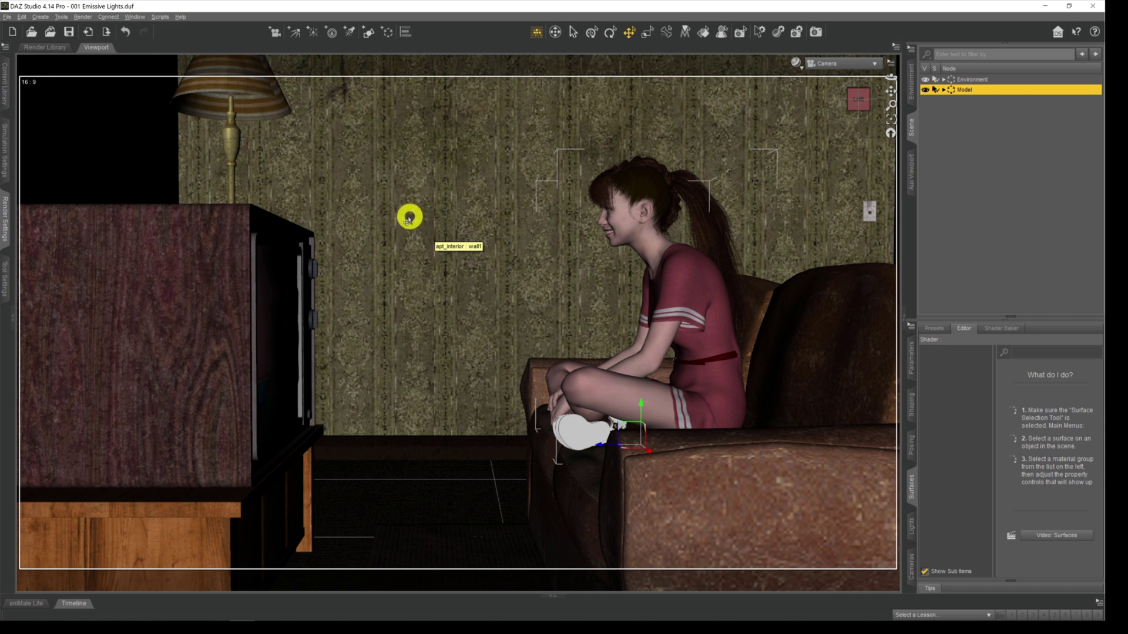
Apply the Emissive shader preset from the DAZ Uber Iray shaders to the floor lamp's light bulb surface
left_click(230, 137)
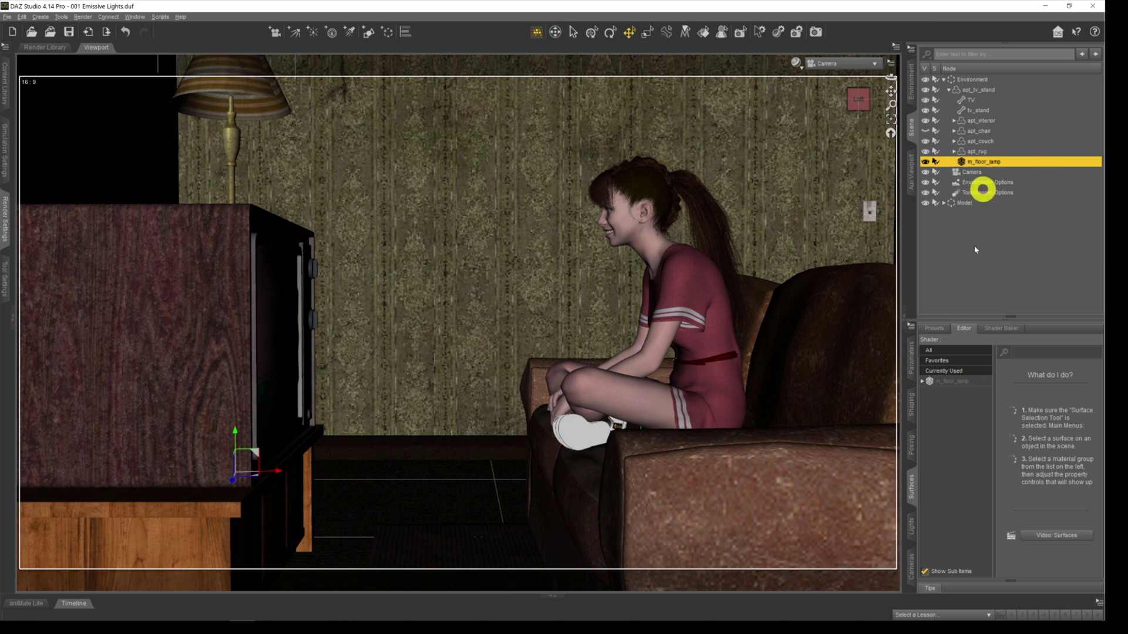
left_click(946, 383)
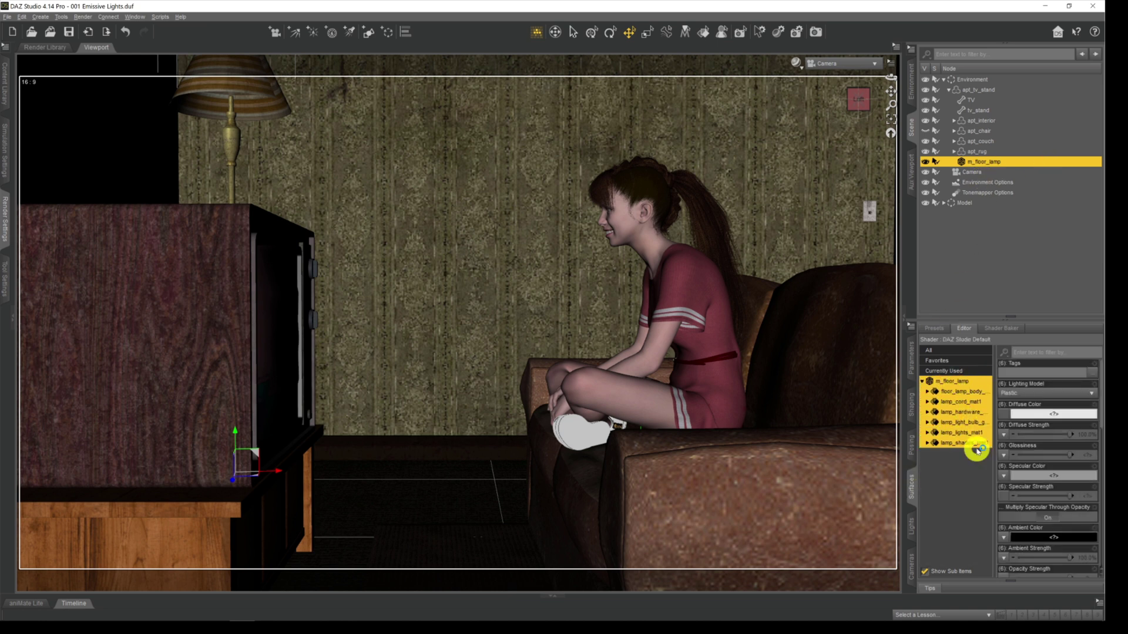
left_click(968, 423)
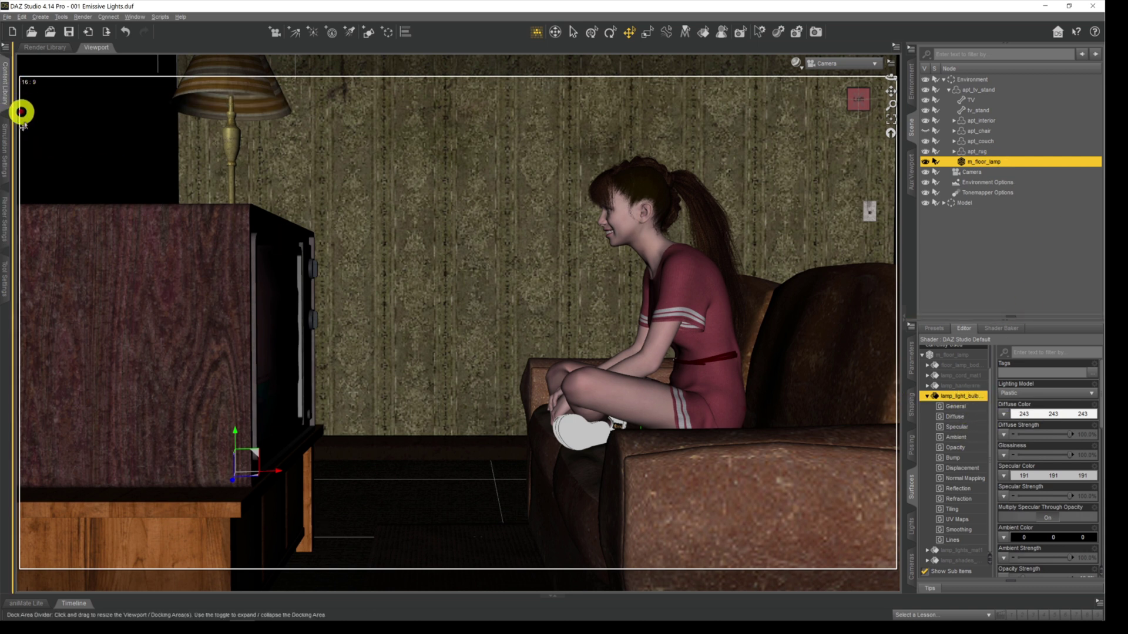
left_click(4, 88)
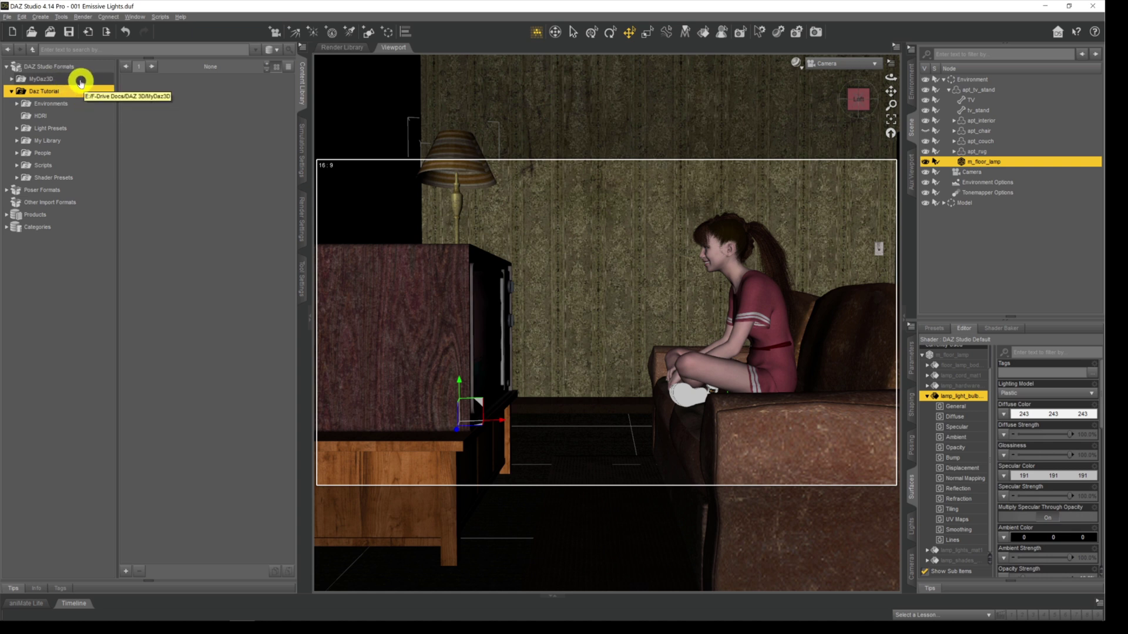
left_click(85, 179)
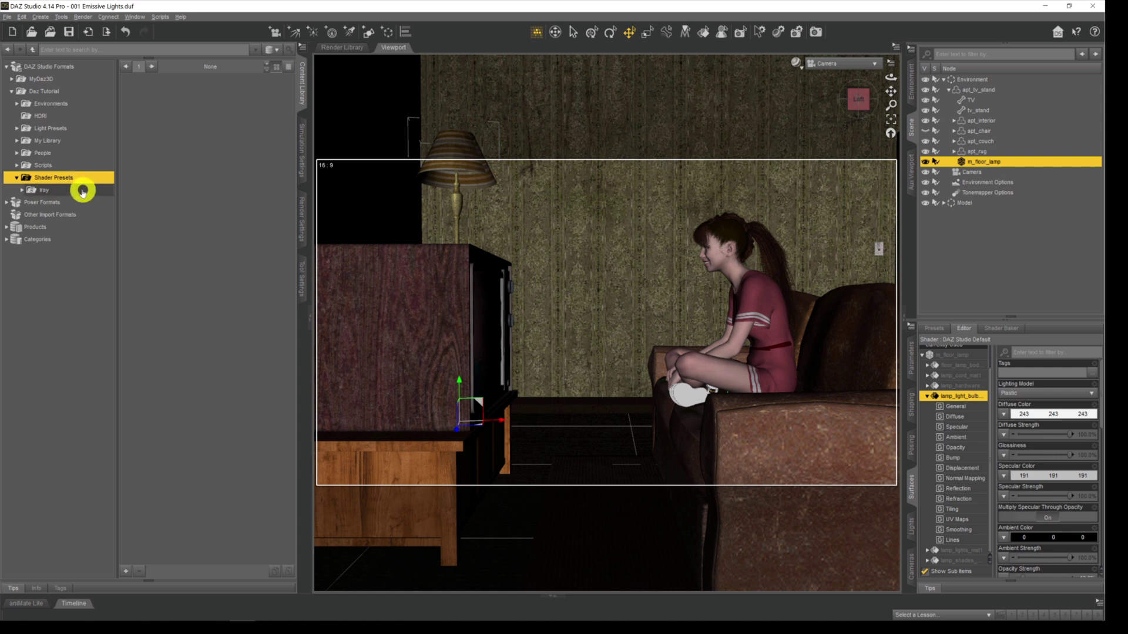
left_click(83, 191)
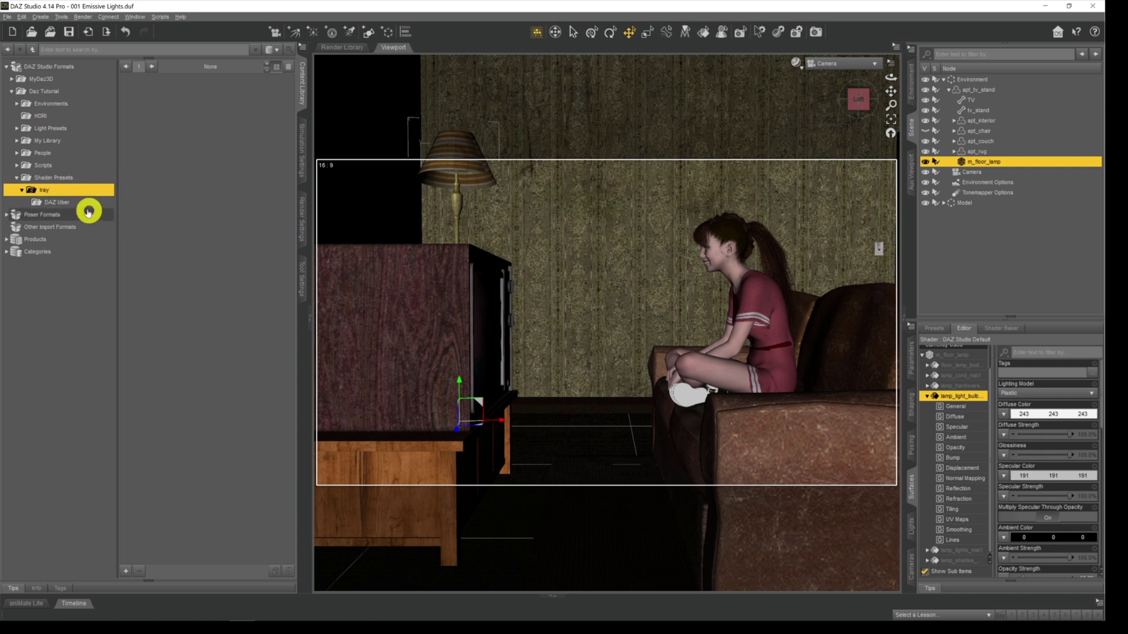
left_click(81, 205)
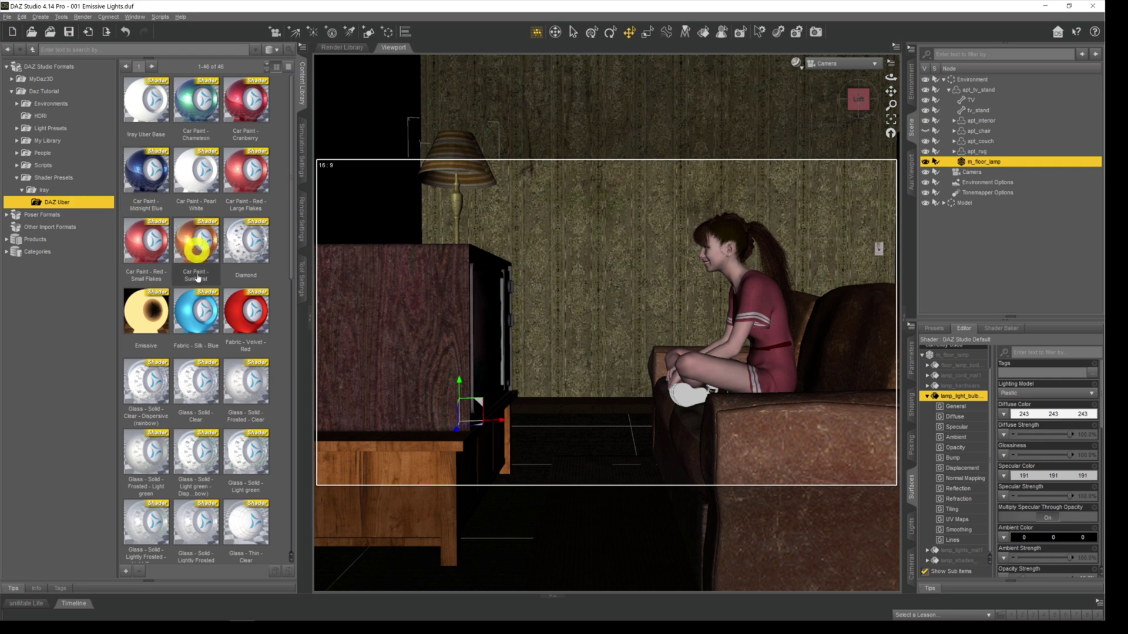
scroll(204, 379, "down", 2)
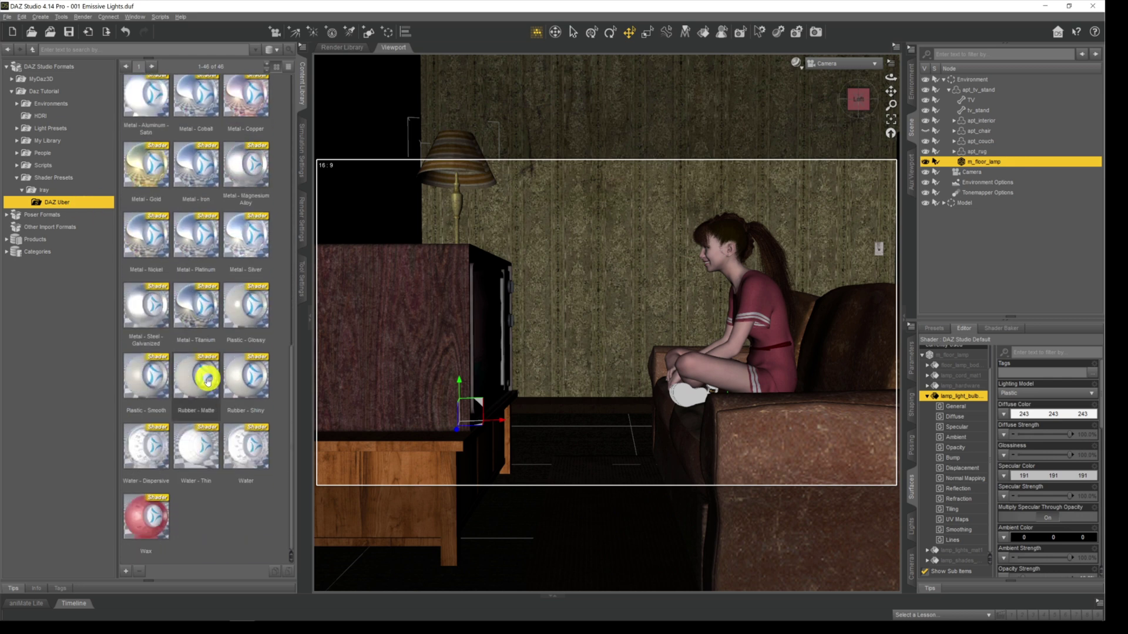
scroll(188, 380, "up", 2)
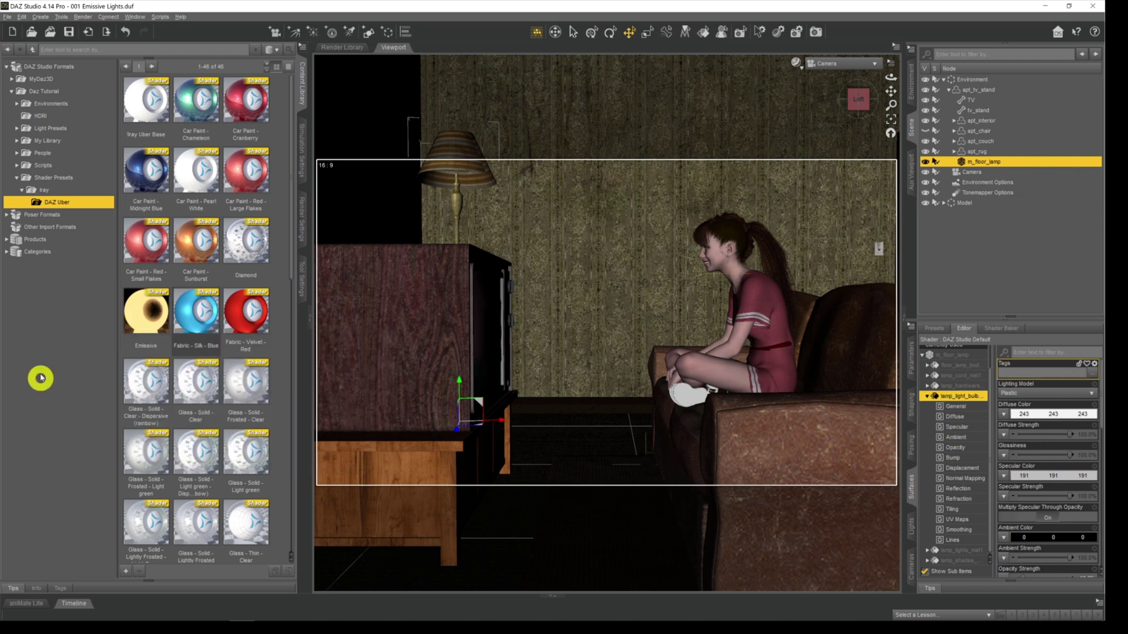
left_click(146, 317)
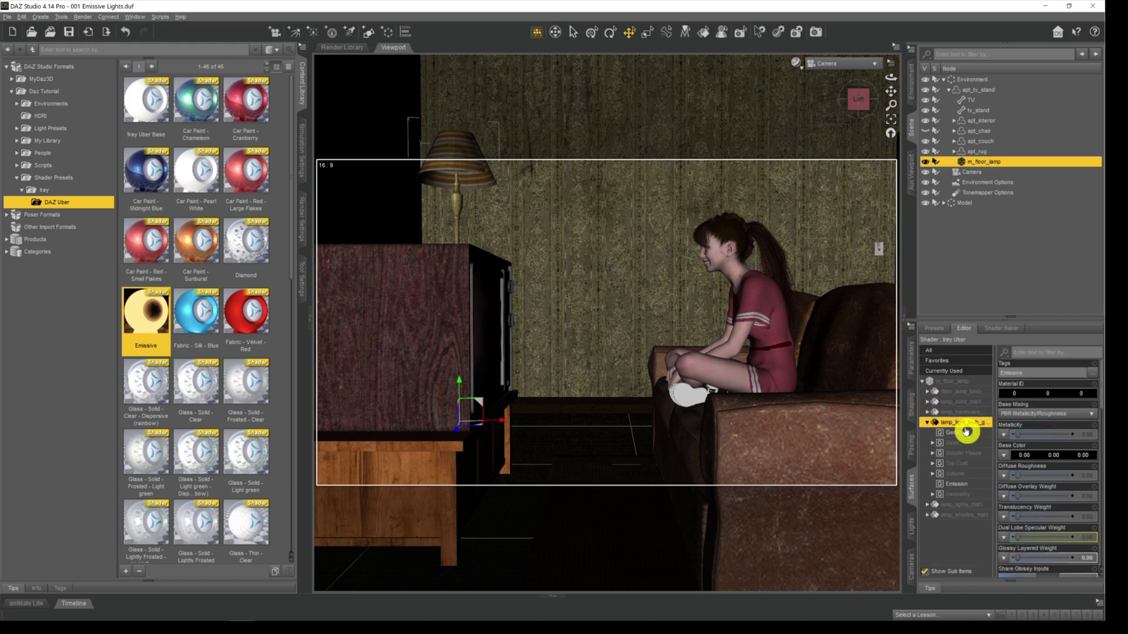
Set the emission temperature of the floor lamp's light bulb surface to 6500 K
left_click(968, 485)
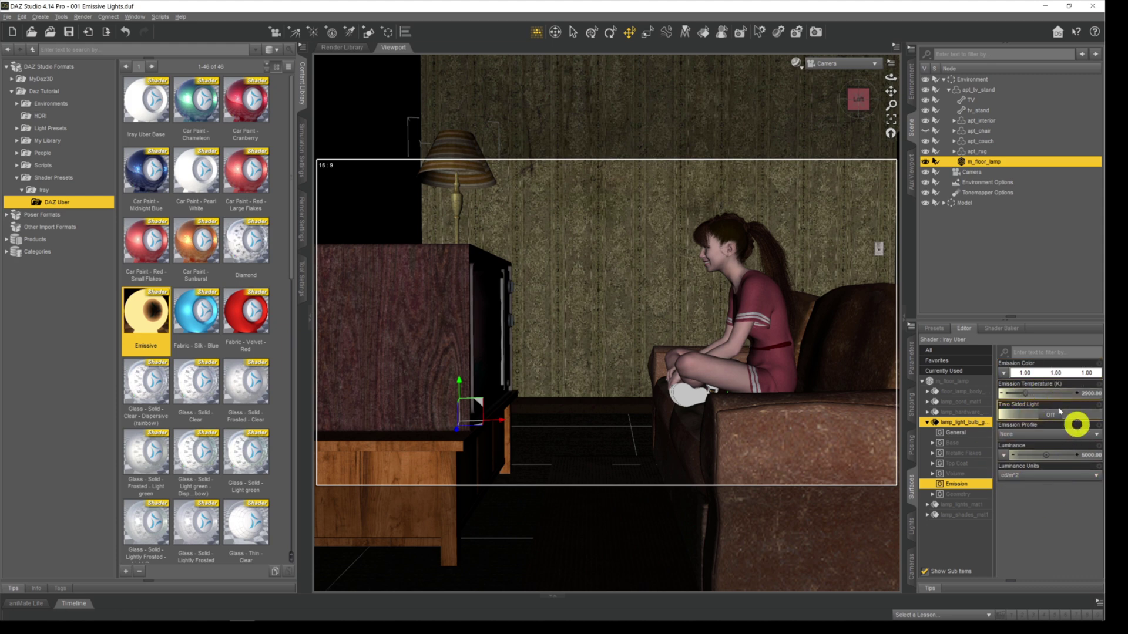
left_click(1088, 396)
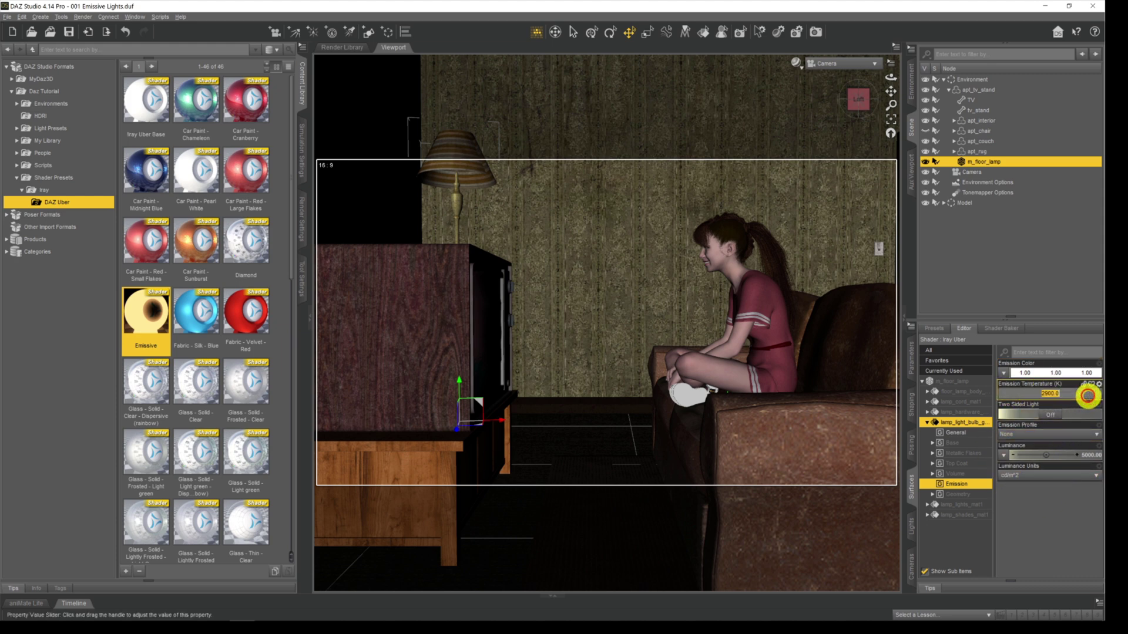
type("6500")
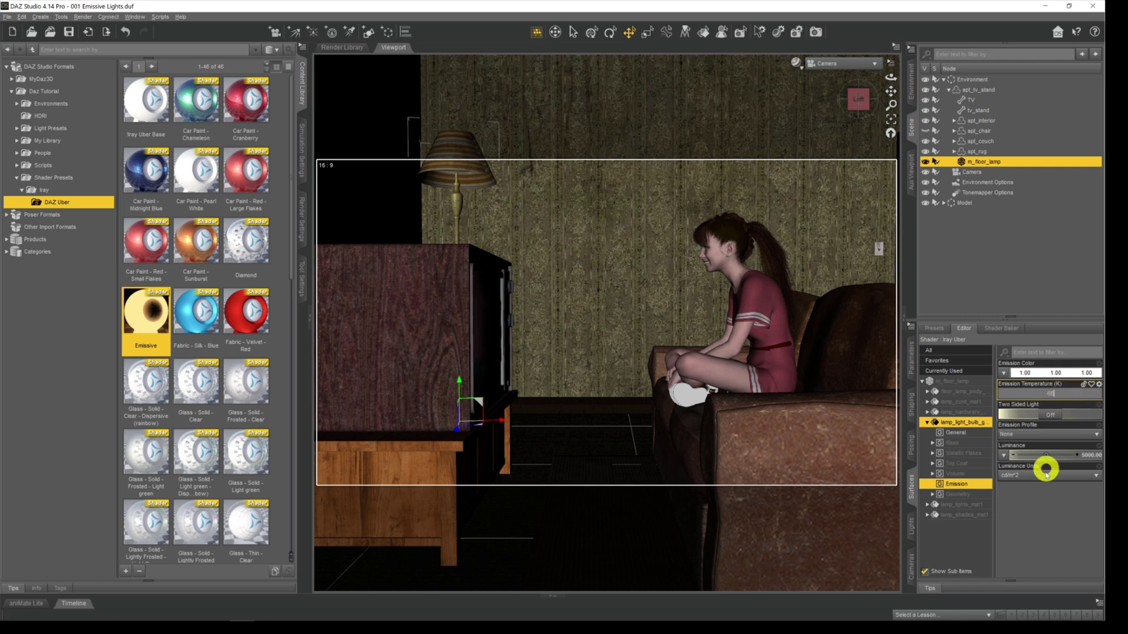
left_click(1068, 523)
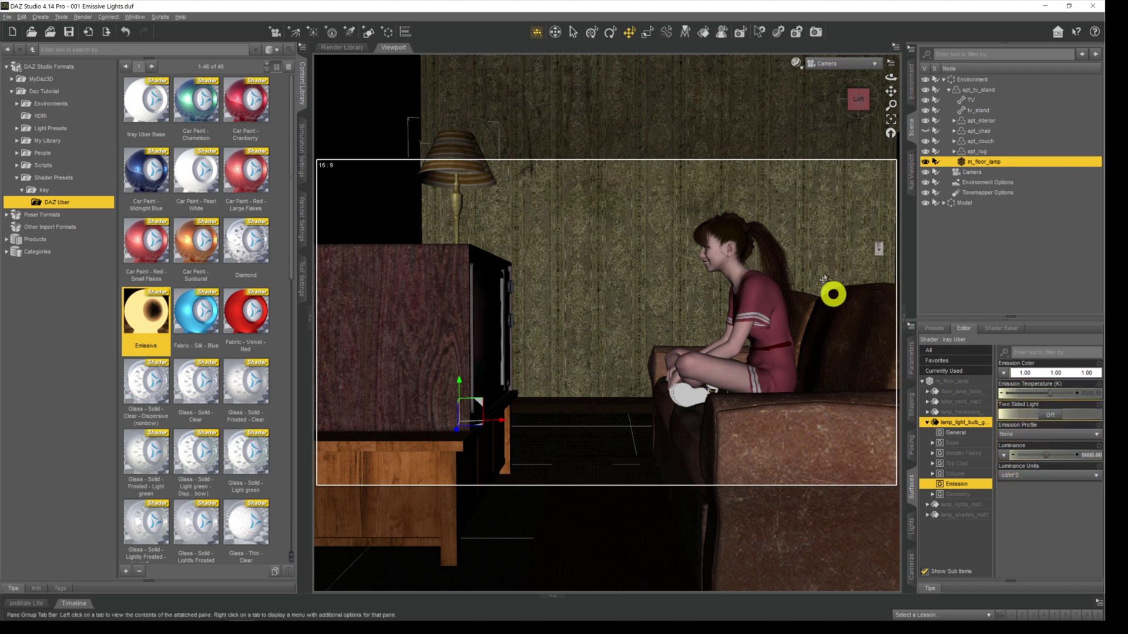
Collapse the content library and set the viewport draw style to NVIDIA Iray
left_click(302, 88)
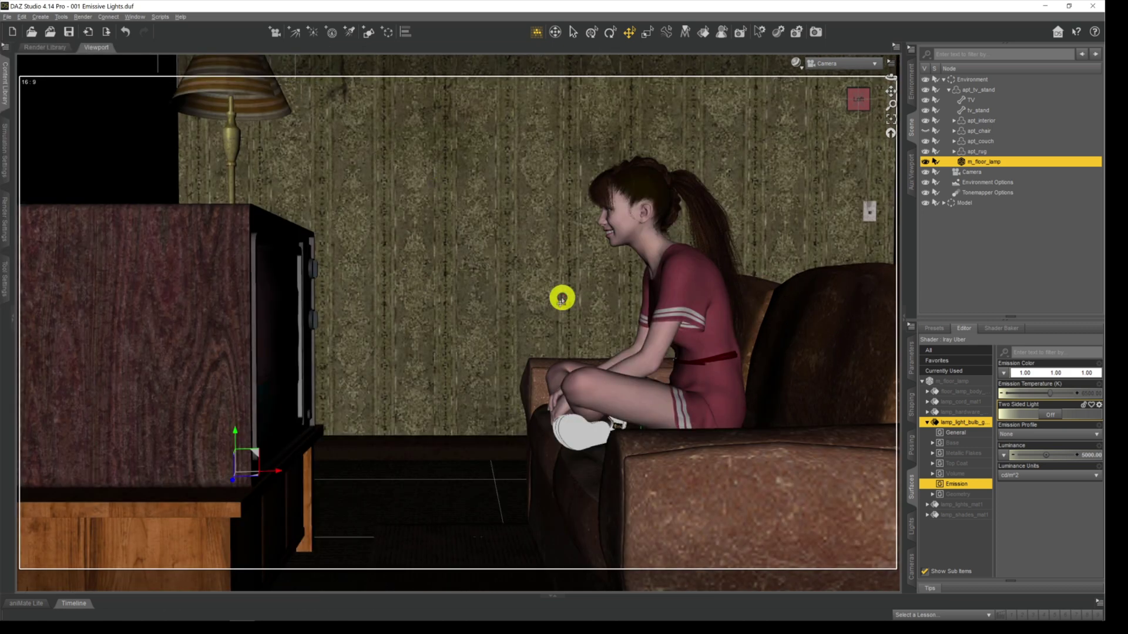
left_click(794, 68)
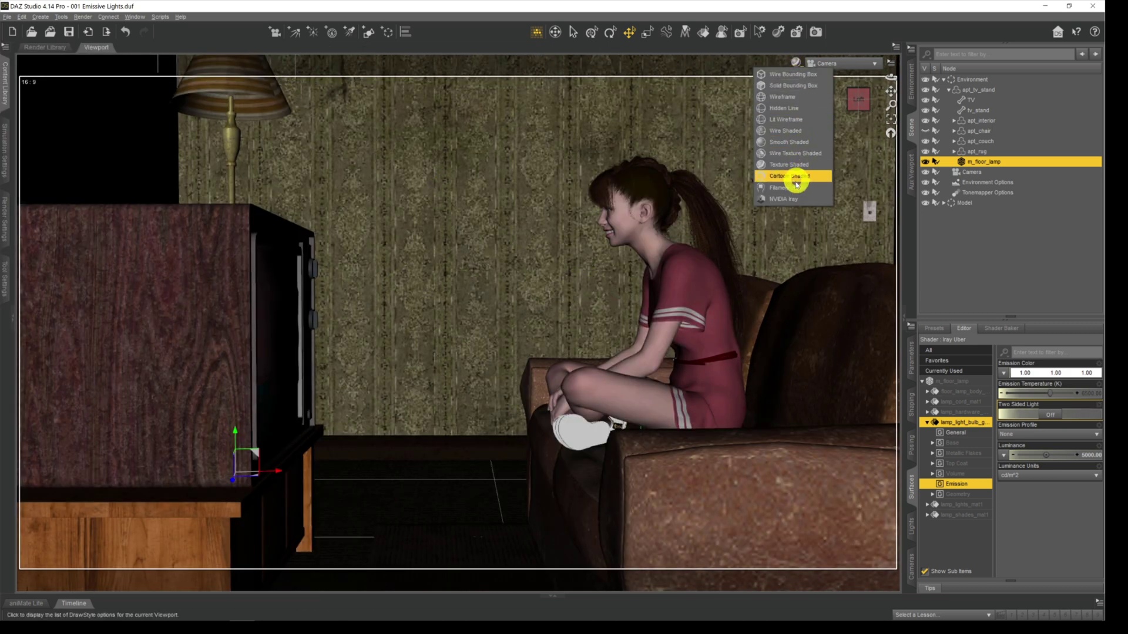
left_click(809, 204)
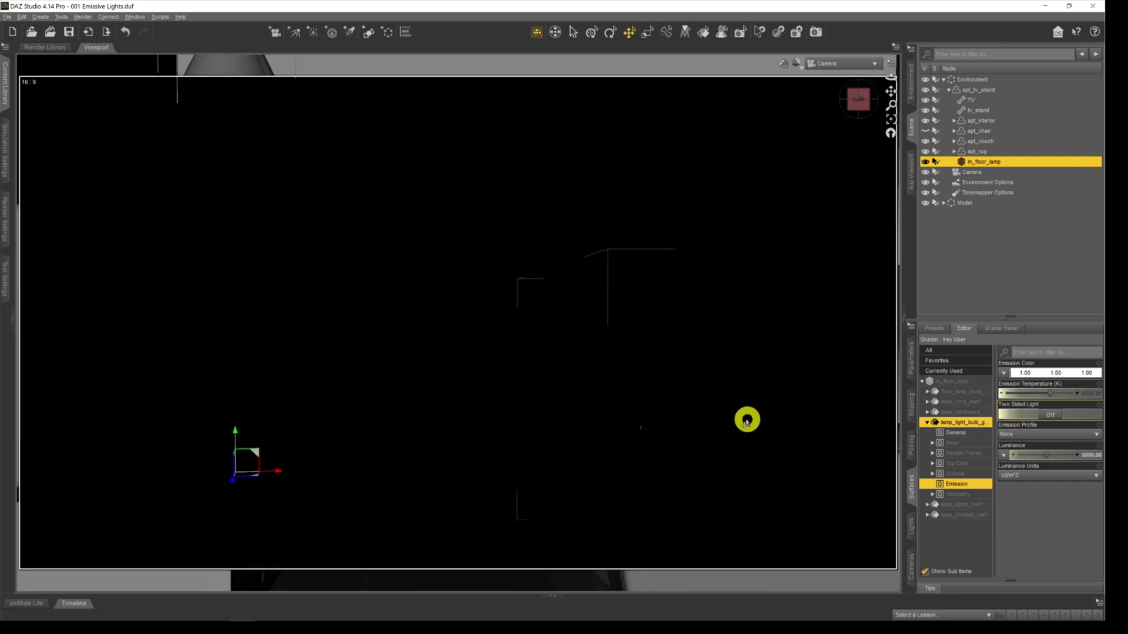
Raise the emission luminance of the lamp's light bulb surface in stages up to 50000000 cd/m^2
left_click(1087, 458)
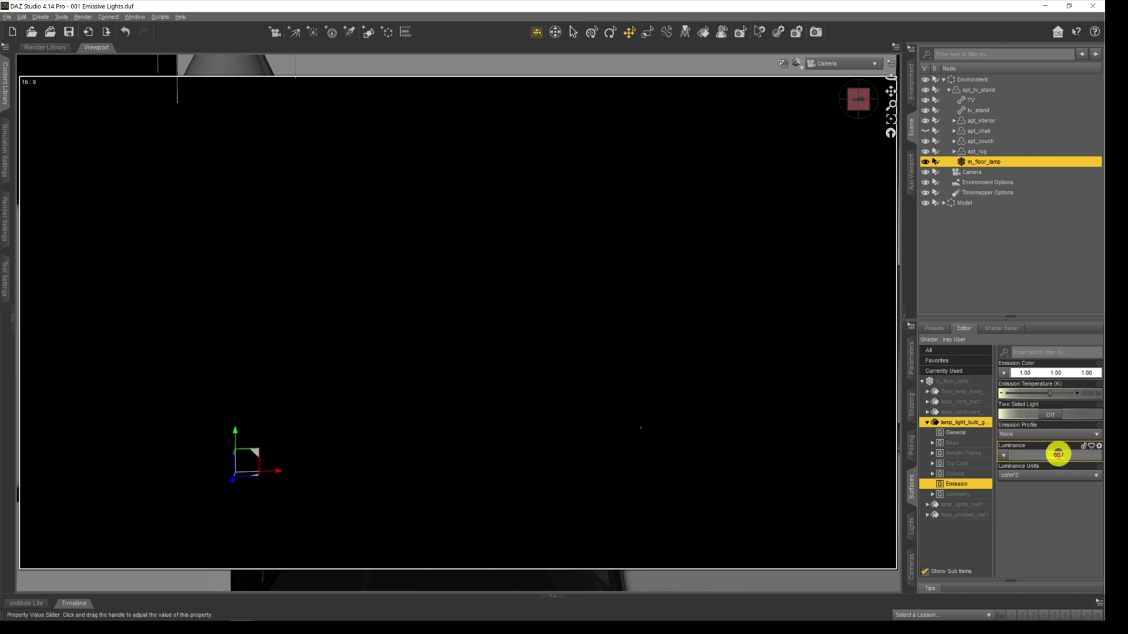
left_click(1043, 532)
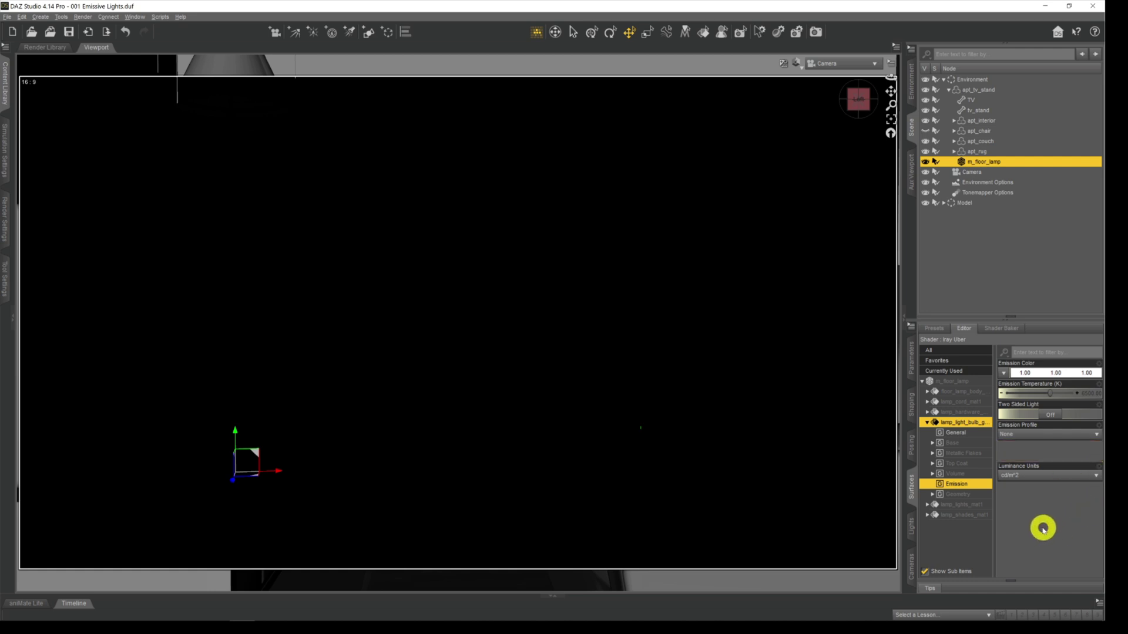
left_click(1086, 457)
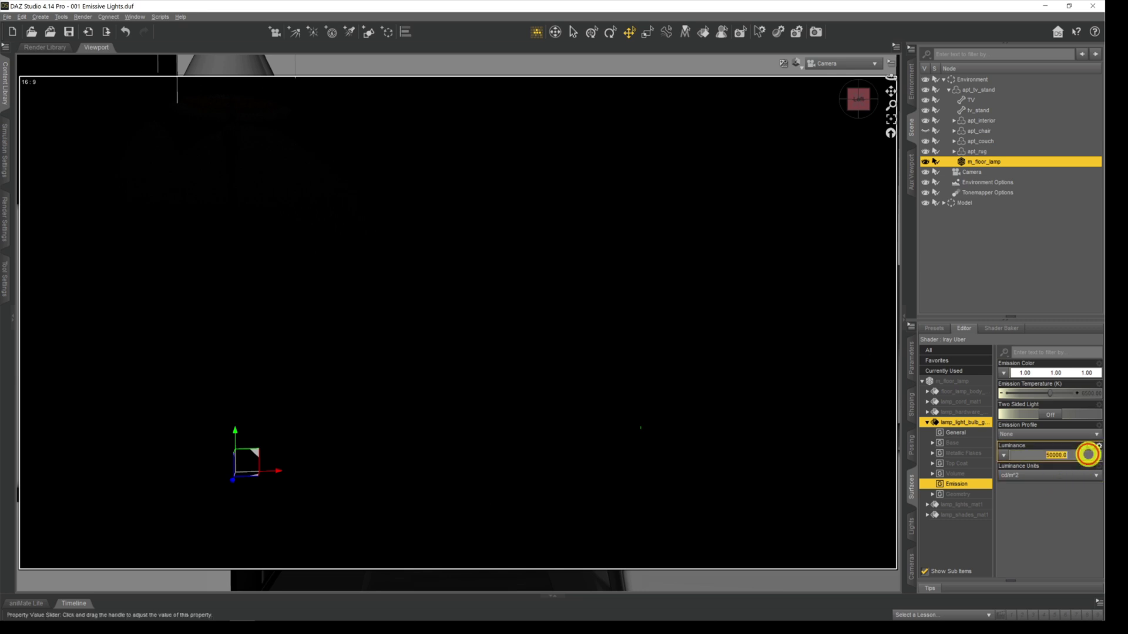
left_click(1052, 524)
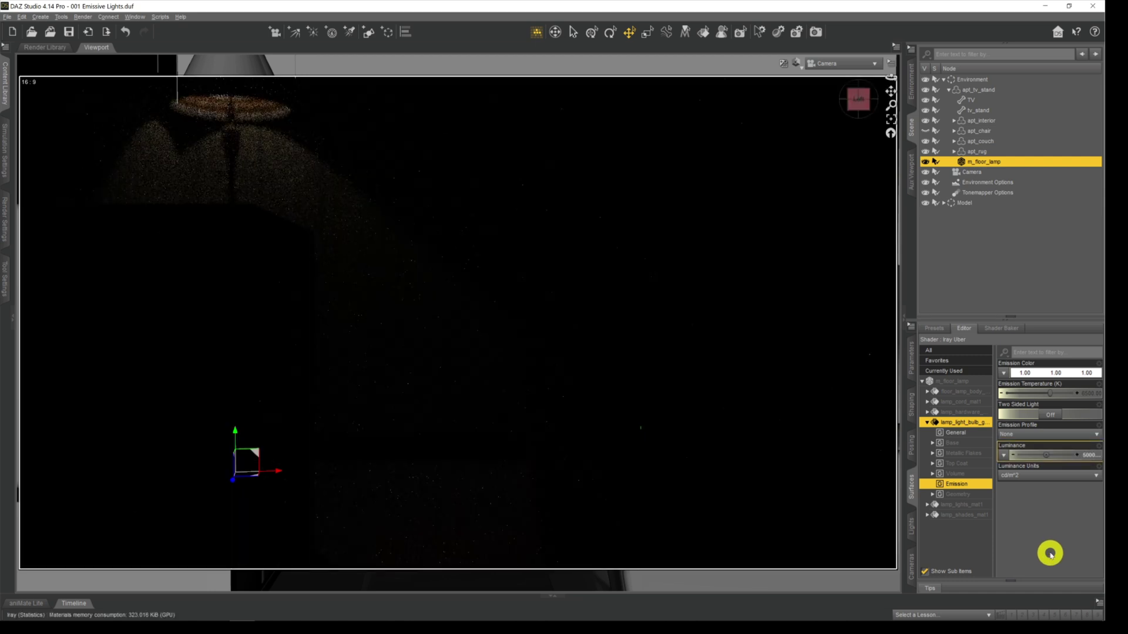
left_click(1087, 456)
key("Return")
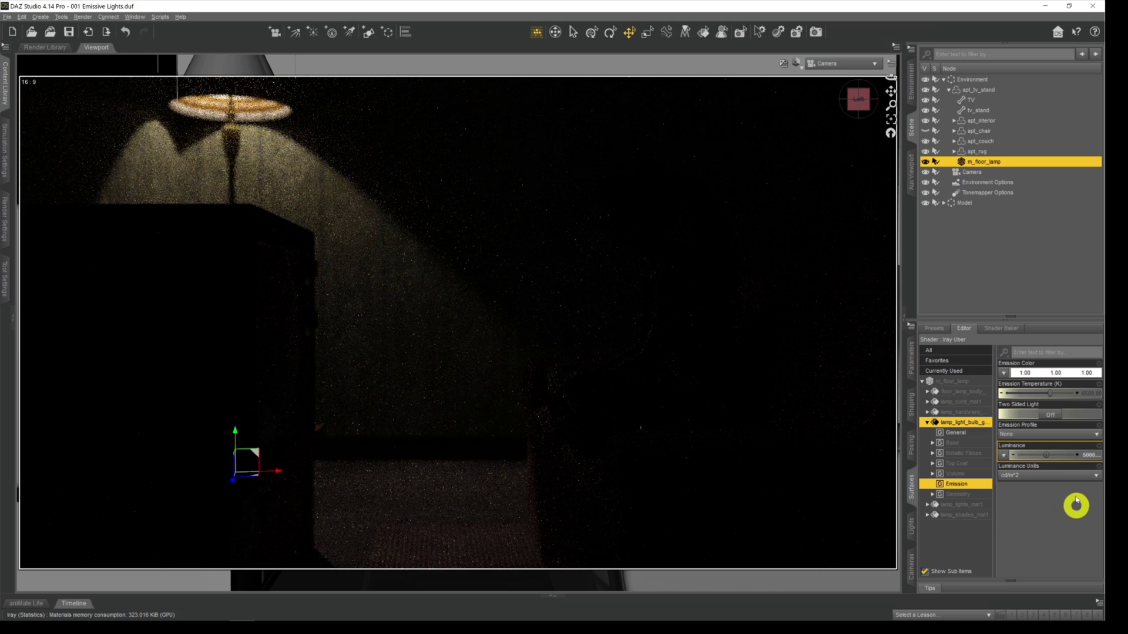
left_click(1086, 457)
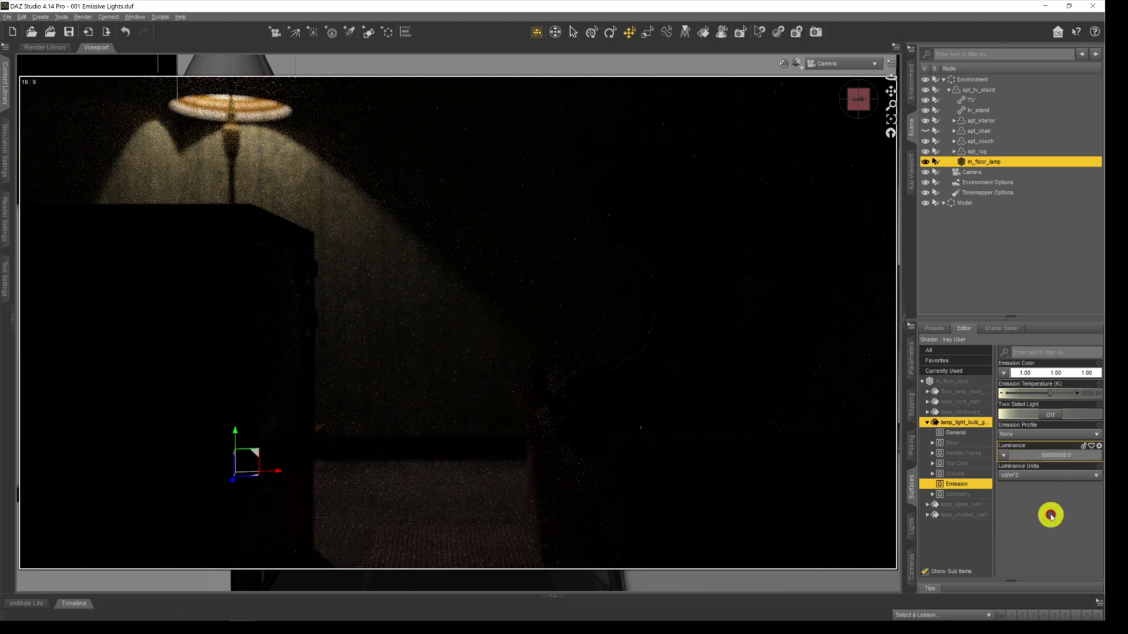
key("Return")
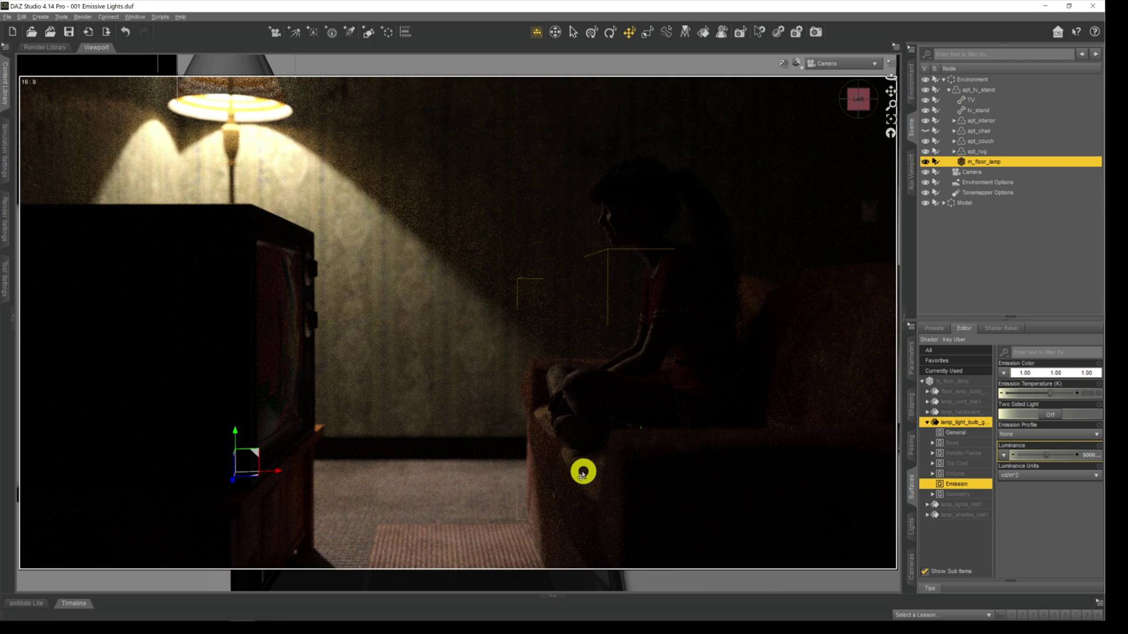
Try a much higher luminance for the lamp bulb's emission and restore the previous, dimmer setting
left_click(1064, 454)
type("50000")
key("Return")
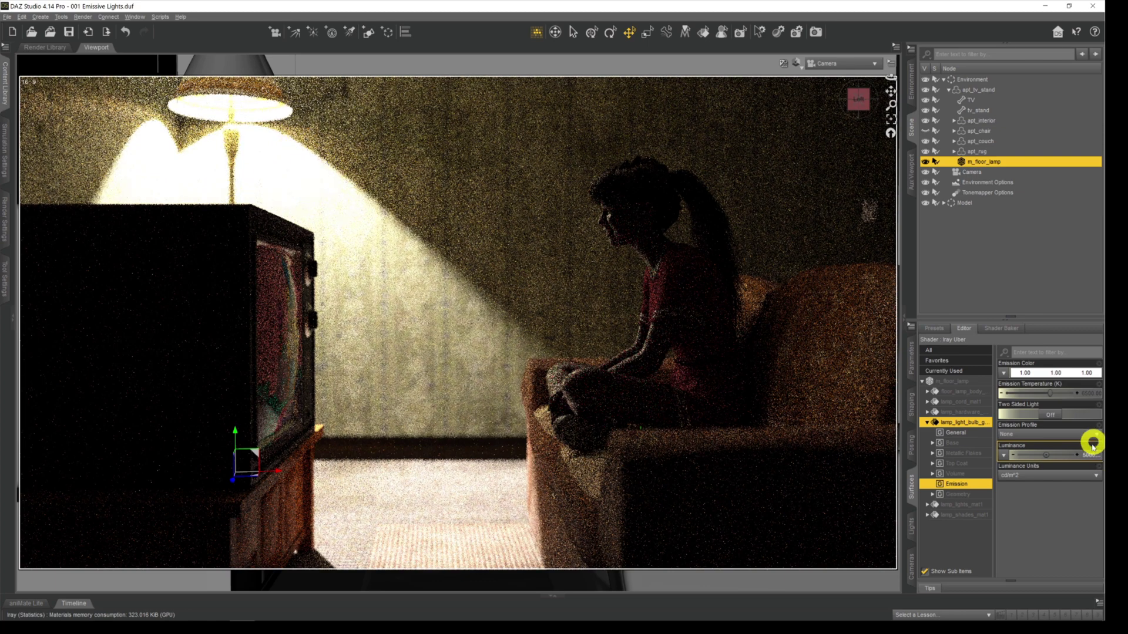
left_click(1067, 455)
type("500000")
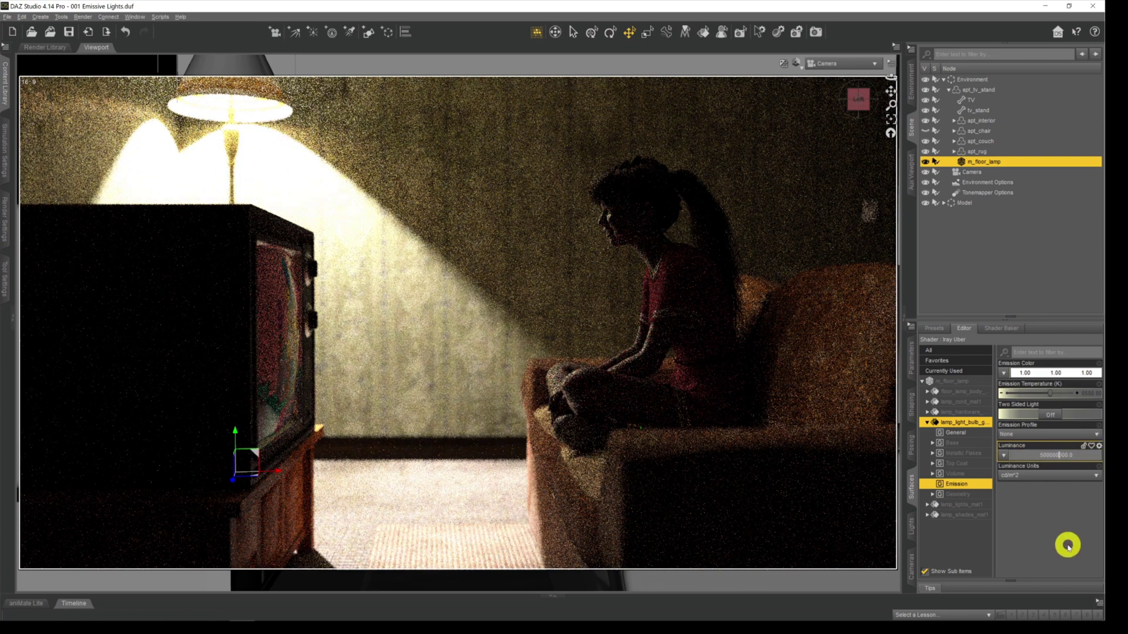
key("Return")
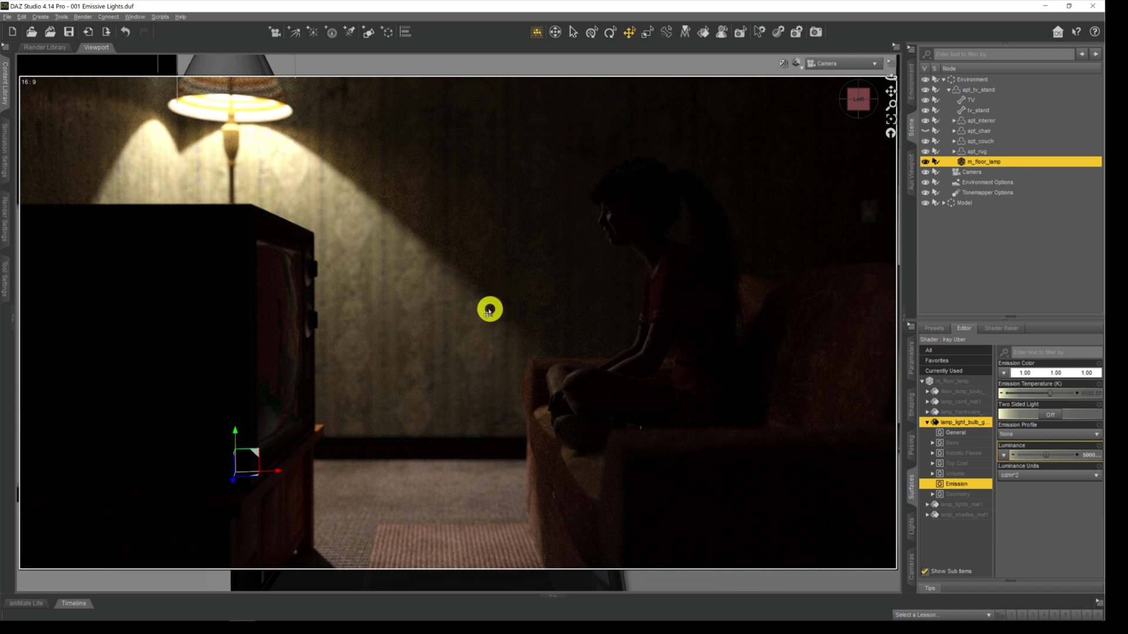
Select the TV's tv_screen surface and check its emission and base colour settings
left_click(295, 332)
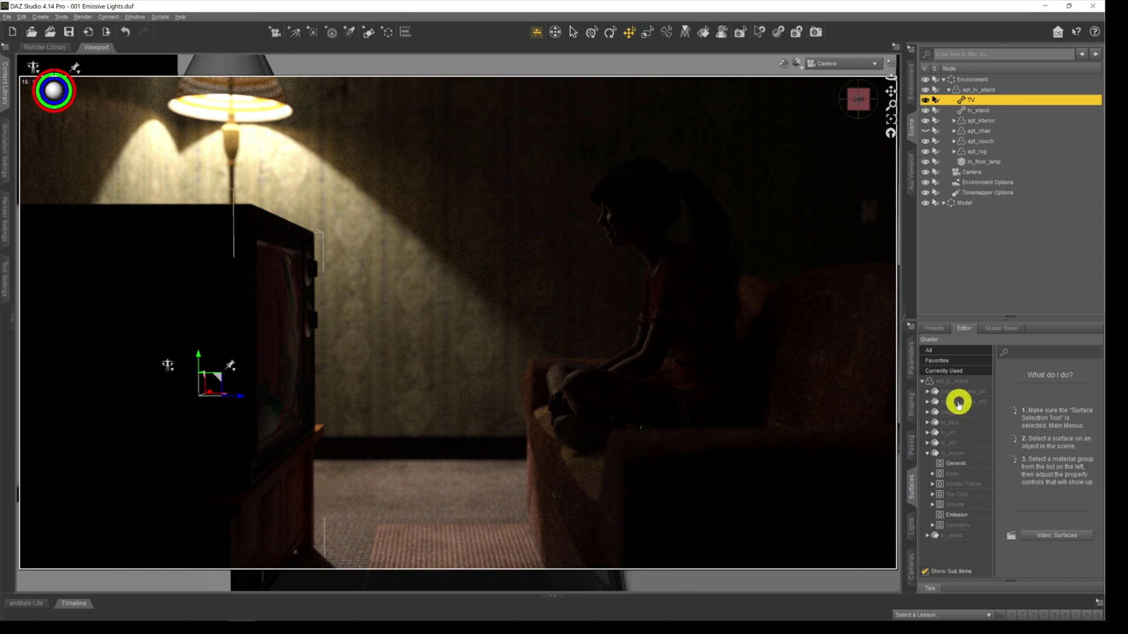
left_click(973, 454)
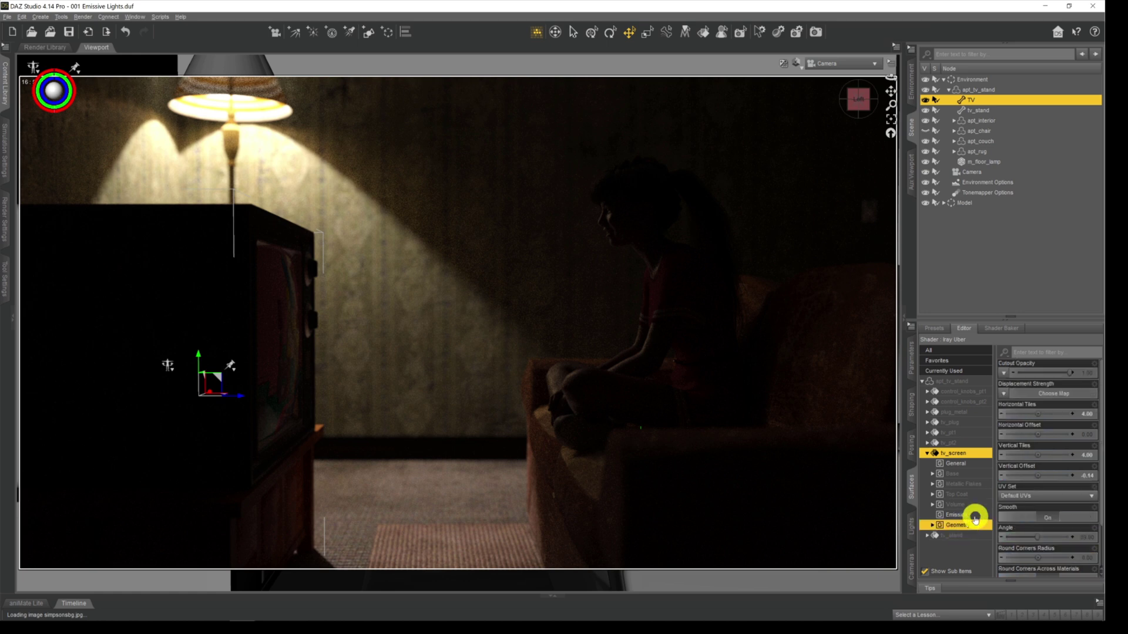
left_click(974, 518)
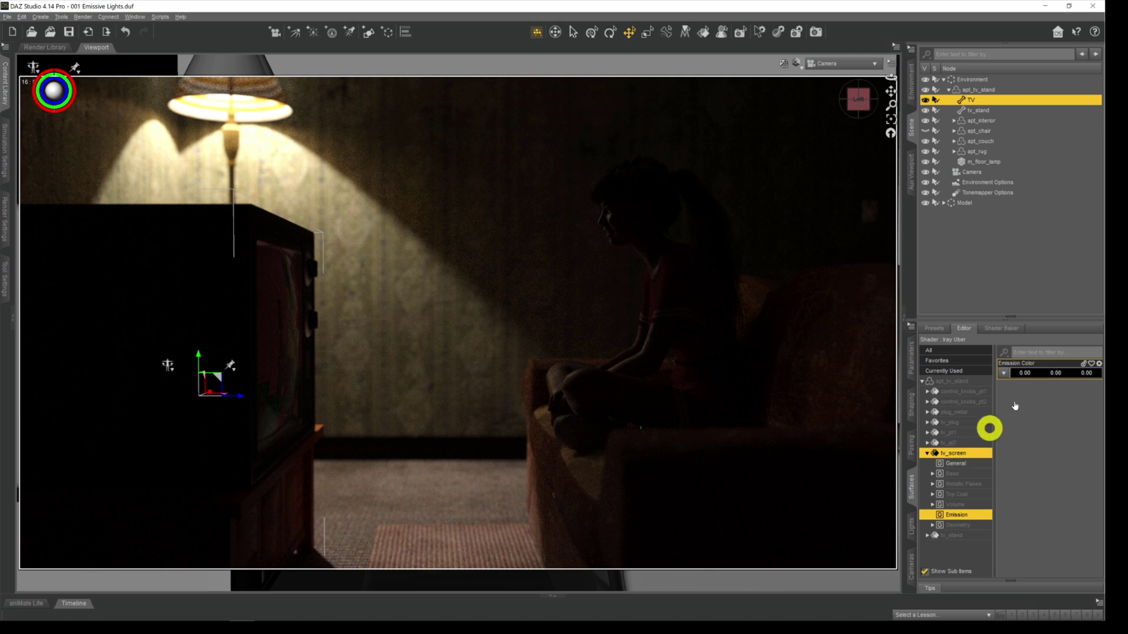
left_click(966, 453)
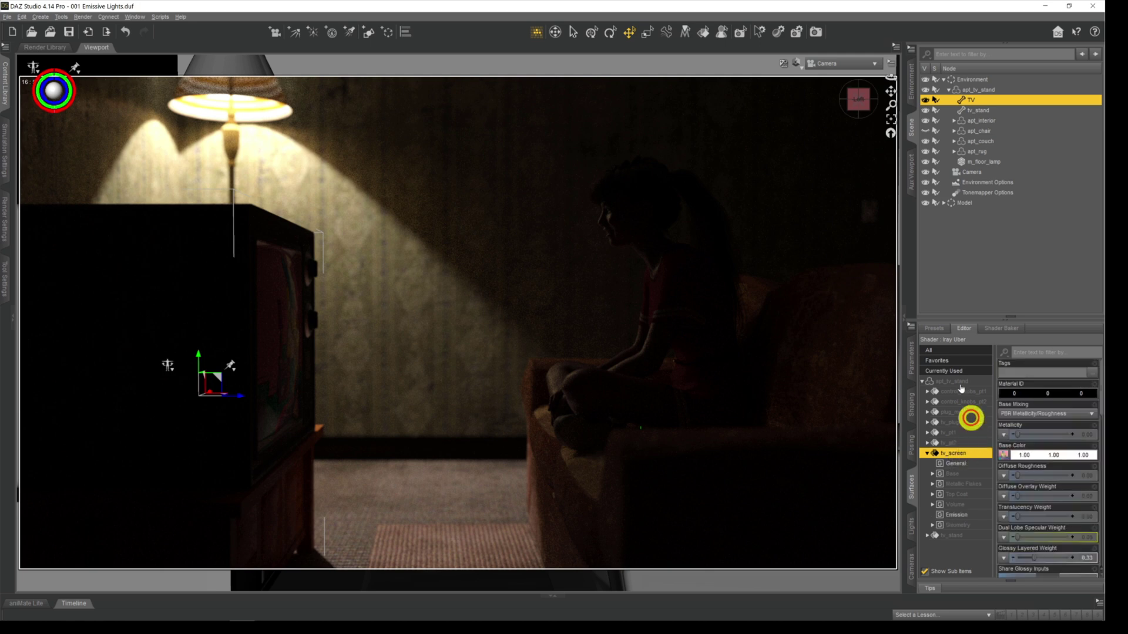
Look at the TV screen's picture from the Perspective View and return to the Camera view
left_click(830, 61)
left_click(827, 70)
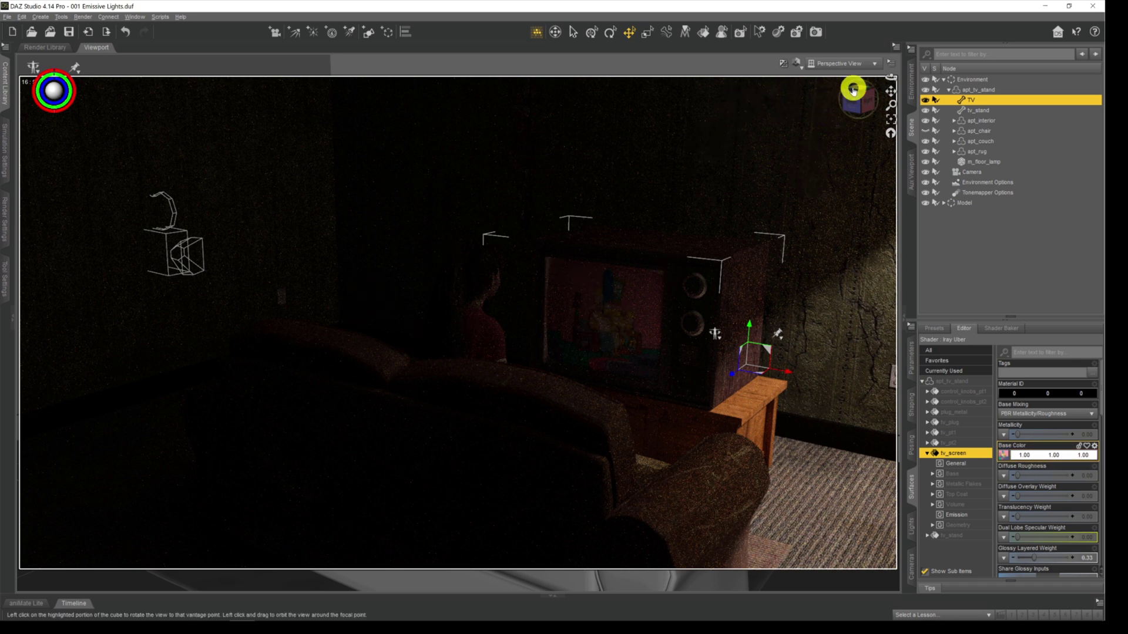
left_click(844, 69)
left_click(828, 151)
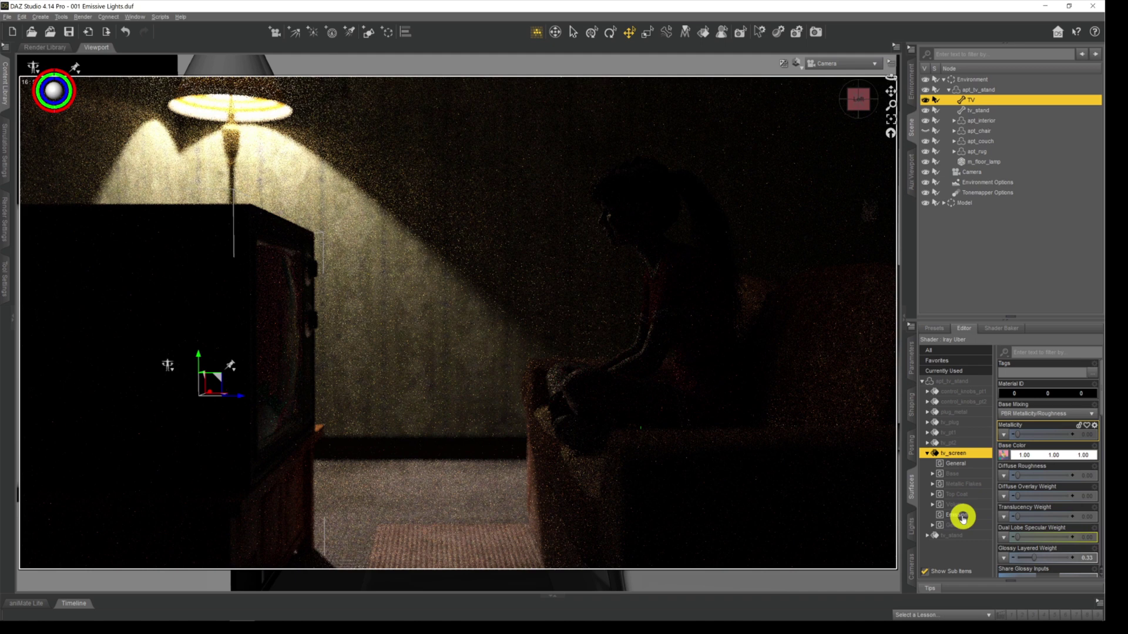
Set the emission colour of the tv_screen surface to white
left_click(960, 515)
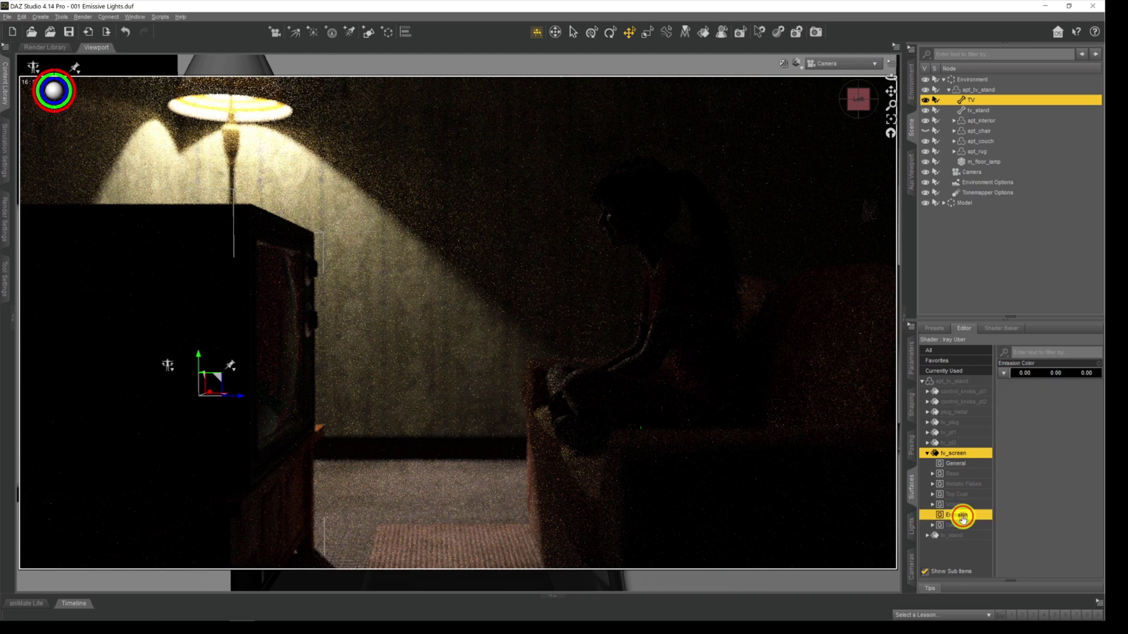
left_click(1042, 379)
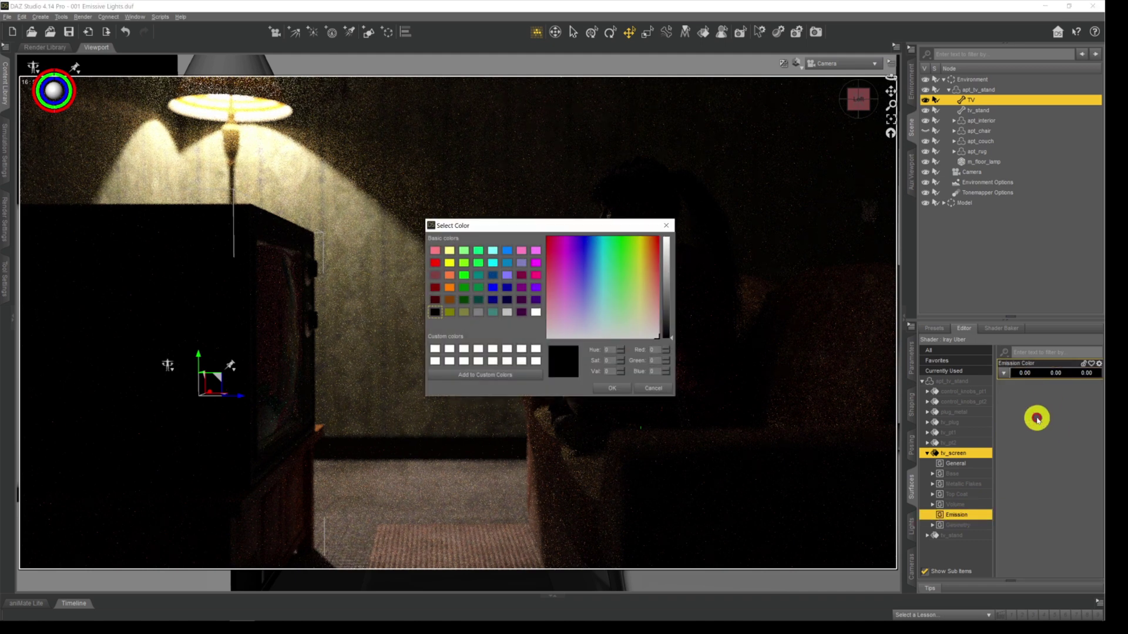
left_click(536, 313)
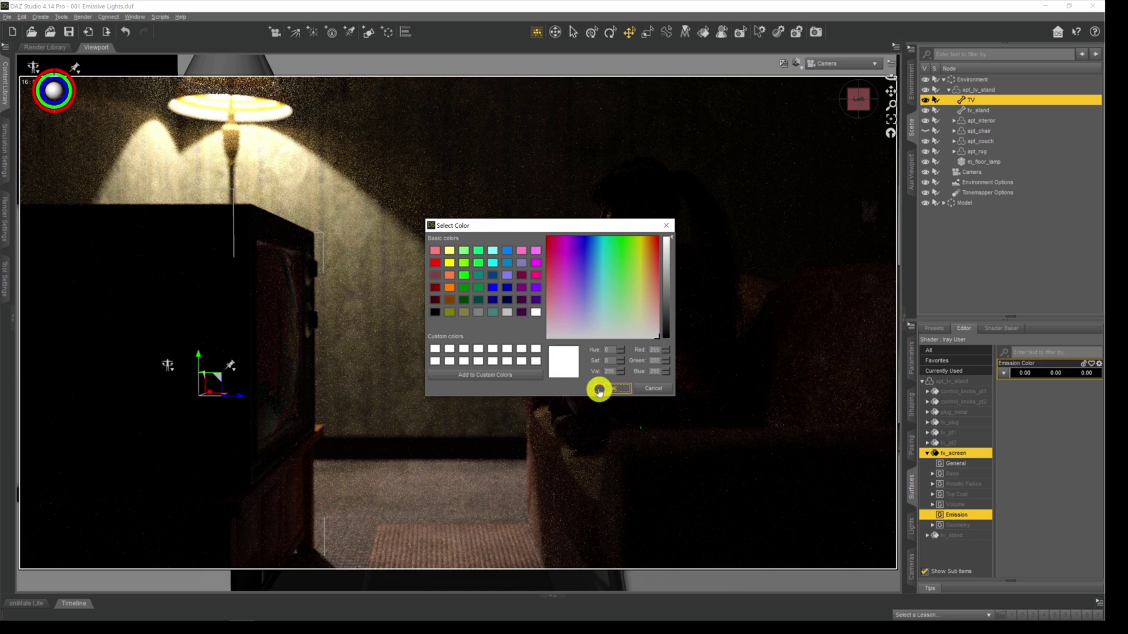
left_click(599, 391)
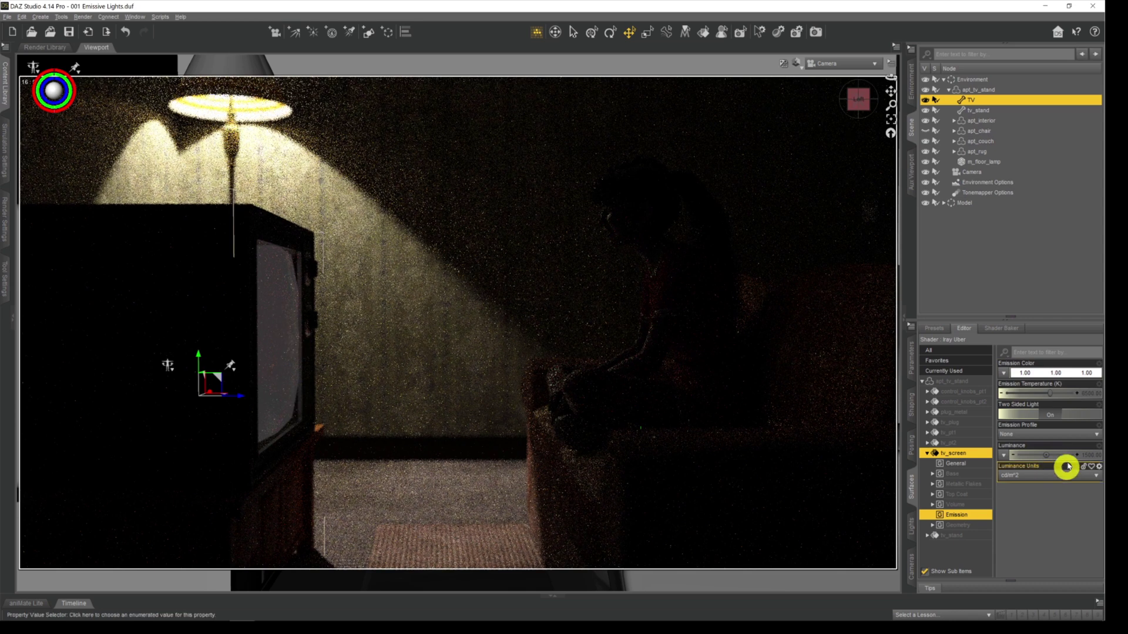
Raise the emission luminance of the tv_screen surface in stages, first to 15000 cd/m^2 and further up until the seated figure is lit
double_click(1089, 461)
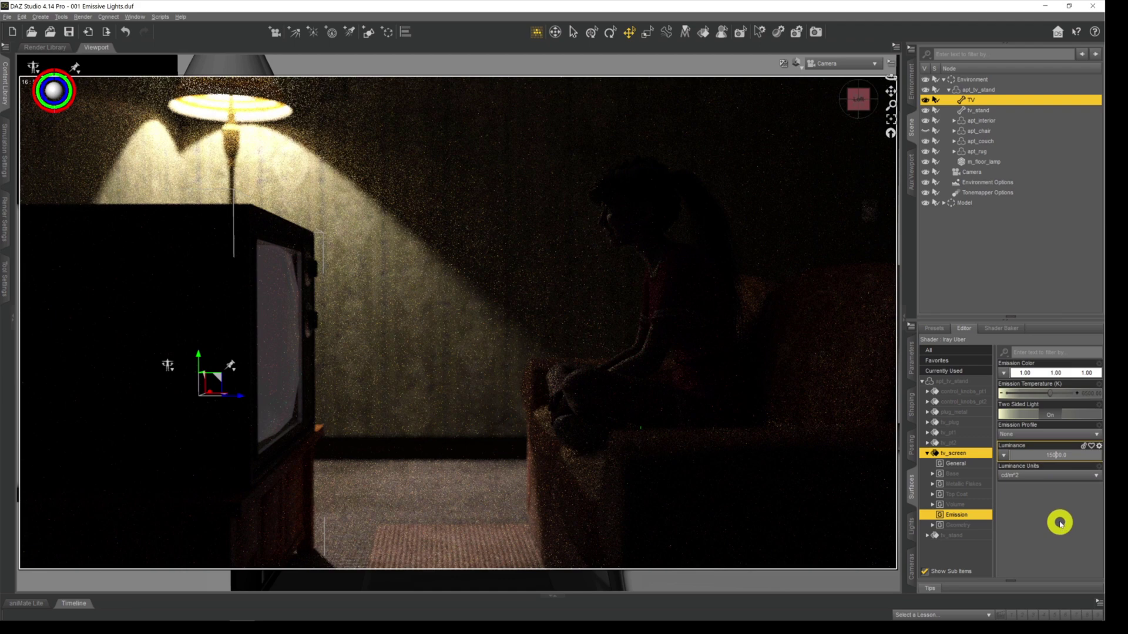
key("Return")
double_click(1090, 455)
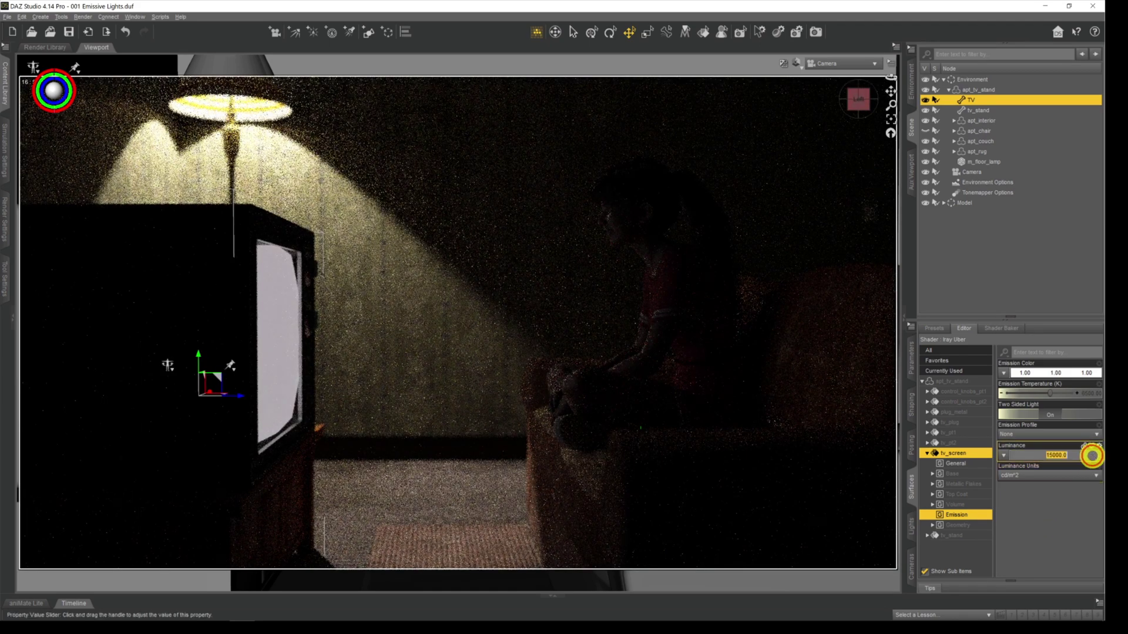
key("Return")
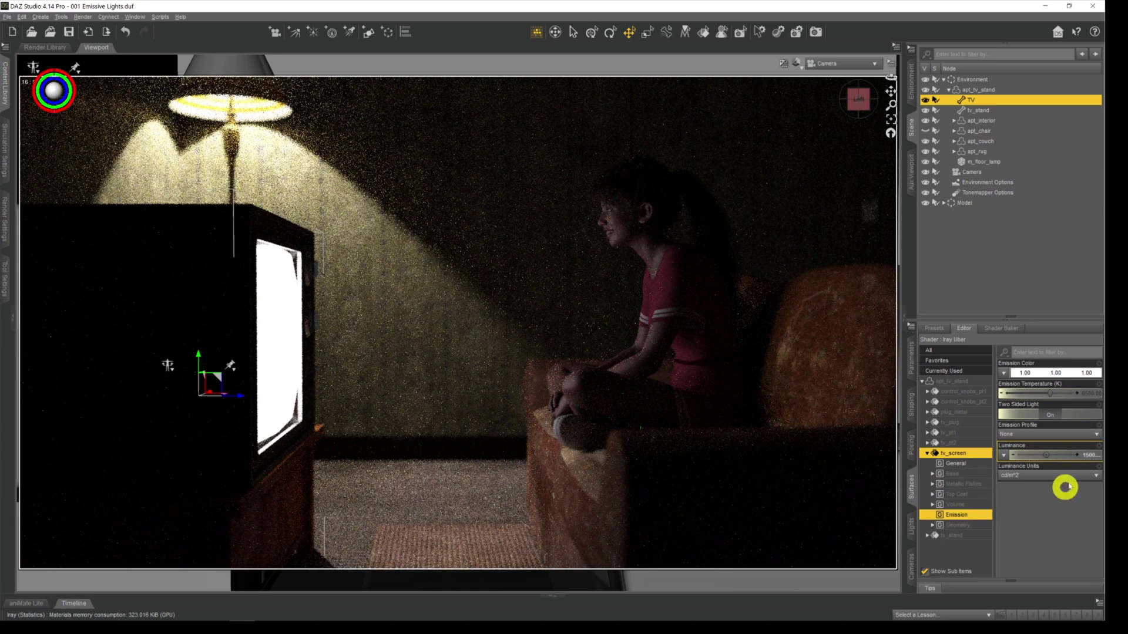
double_click(1088, 455)
left_click(1057, 456)
key("Return")
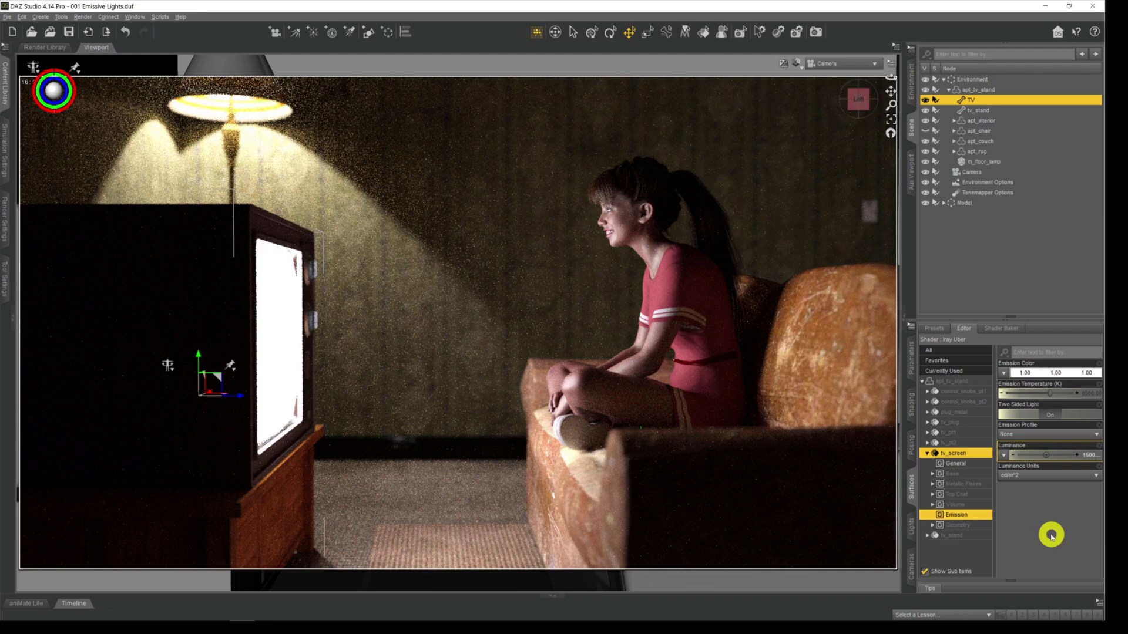
left_click(1051, 537)
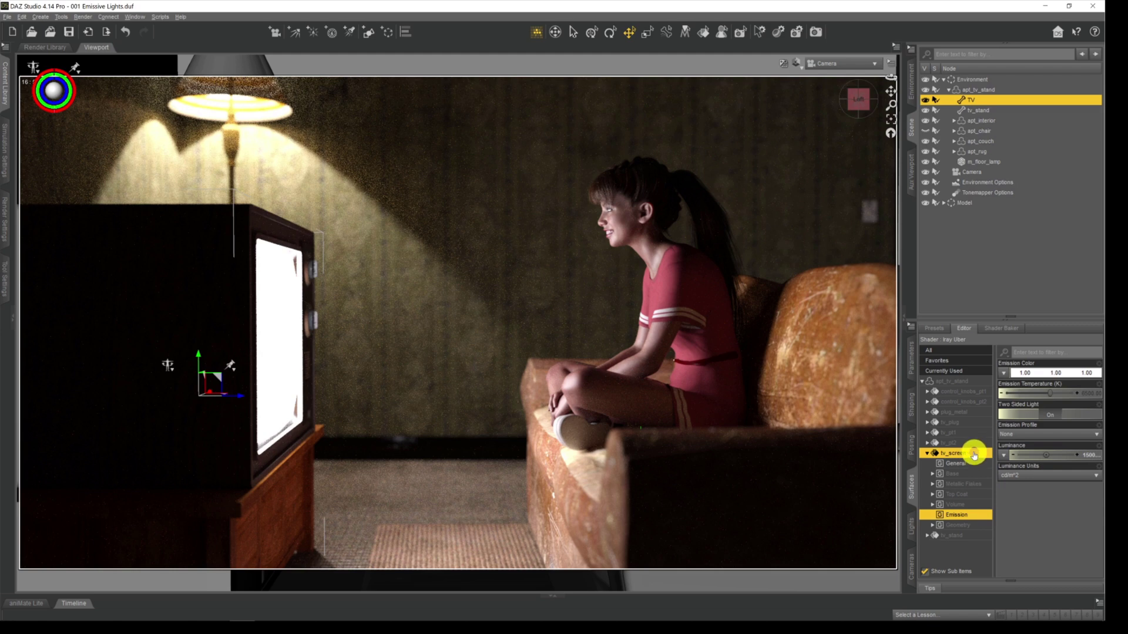
left_click(1091, 456)
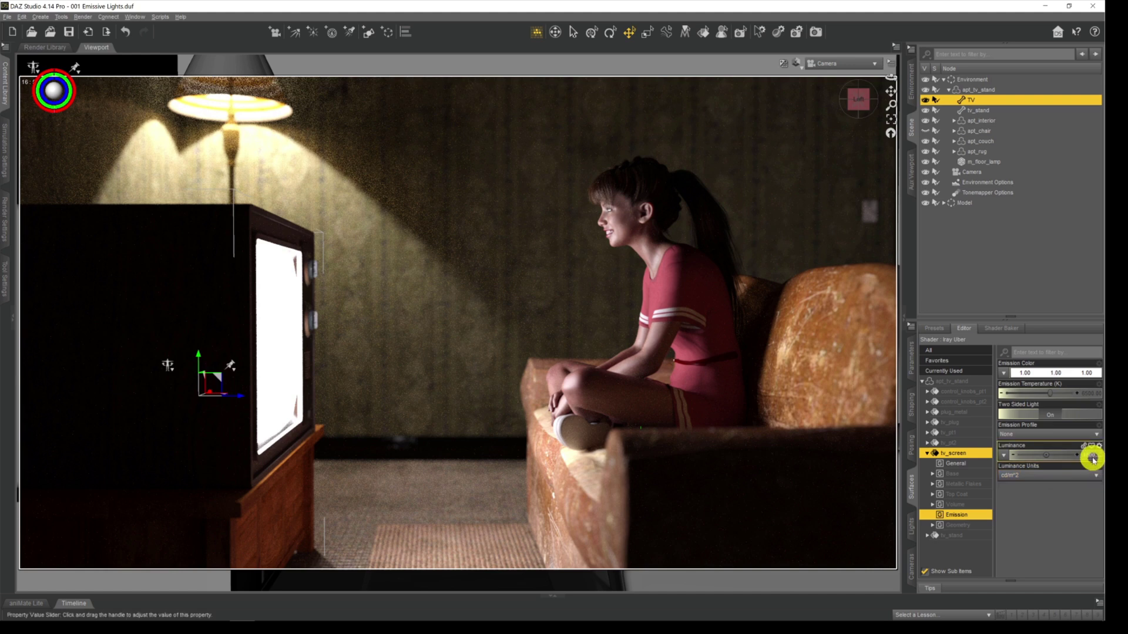
left_click(1056, 516)
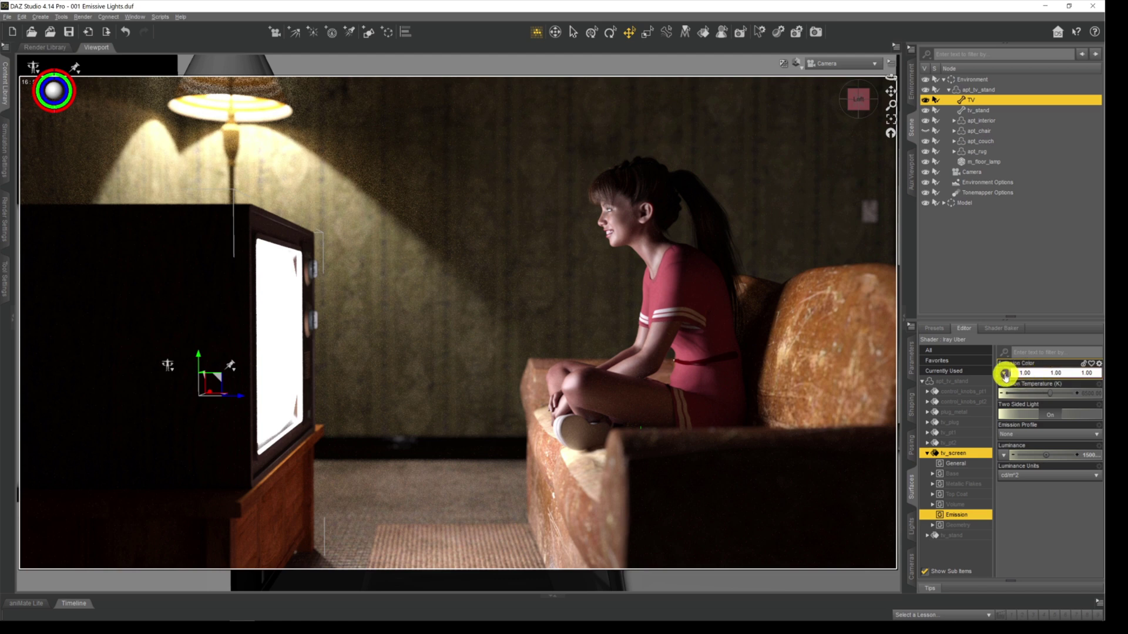
Assign the image simpsonsbg.jpg as the tv_screen surface's emission colour map, widen the surface settings pane and preview the image
left_click(1005, 374)
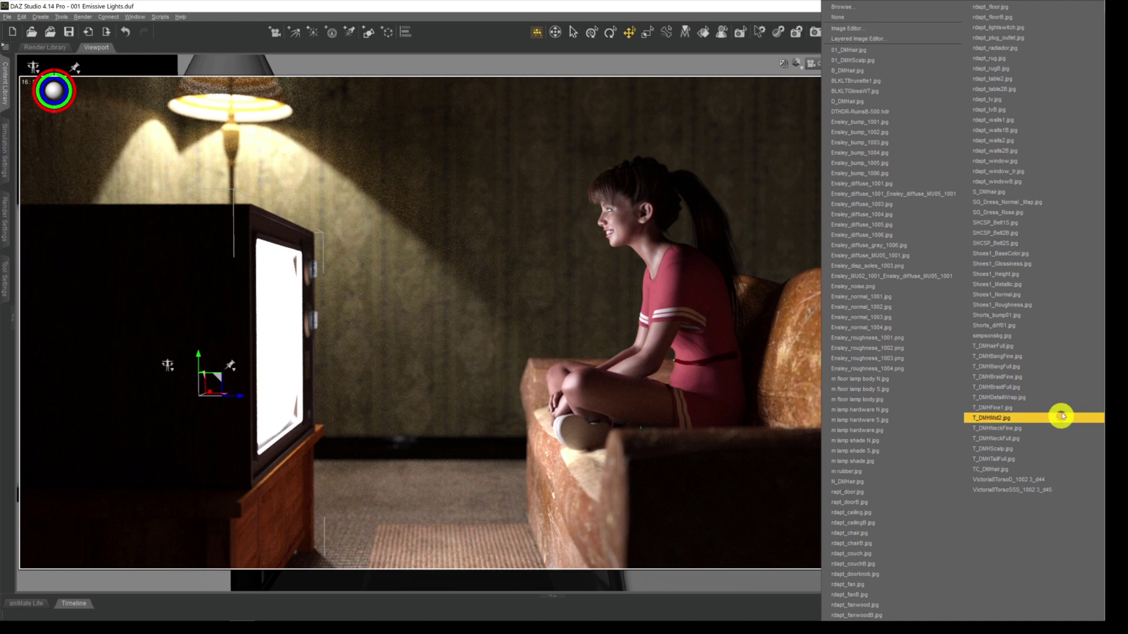
left_click(1029, 337)
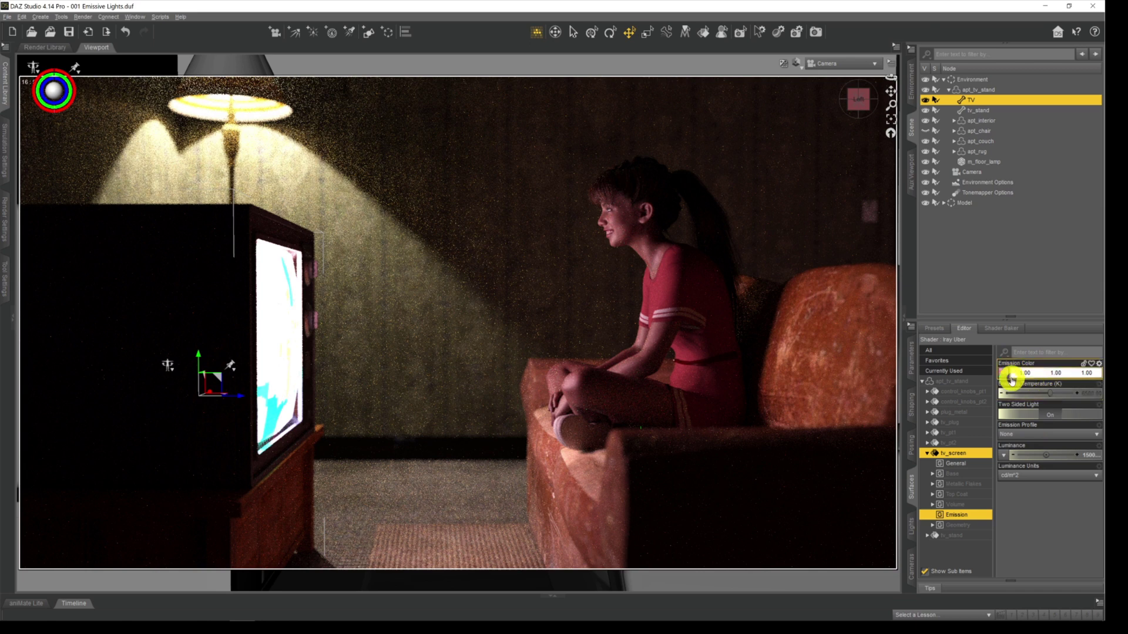
mouse_move(1005, 375)
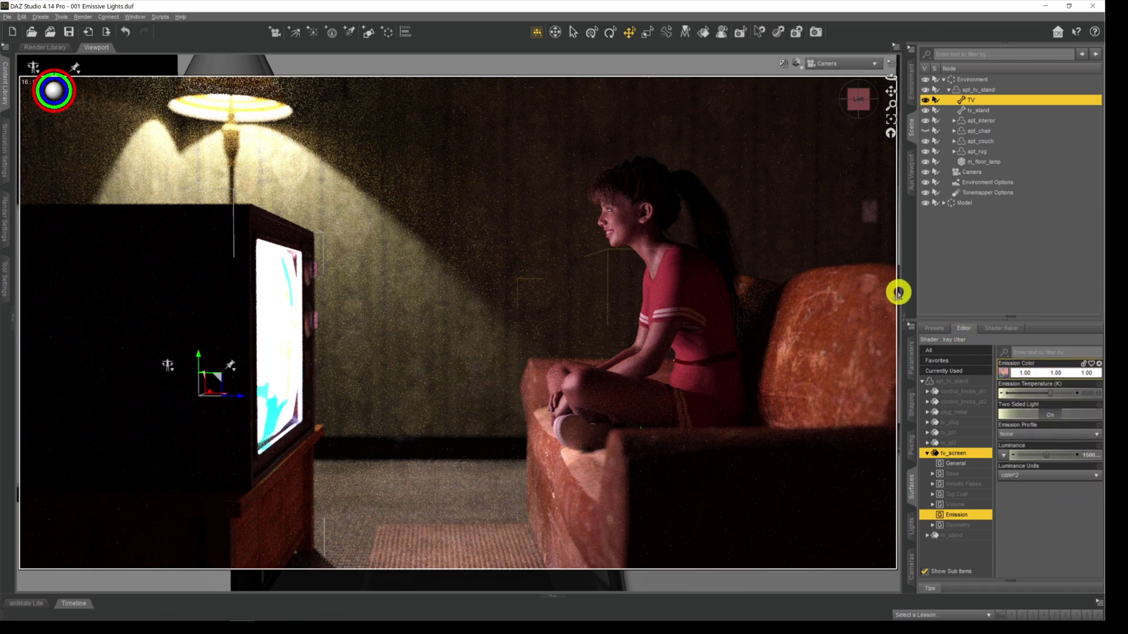
left_click_drag(899, 287, 875, 291)
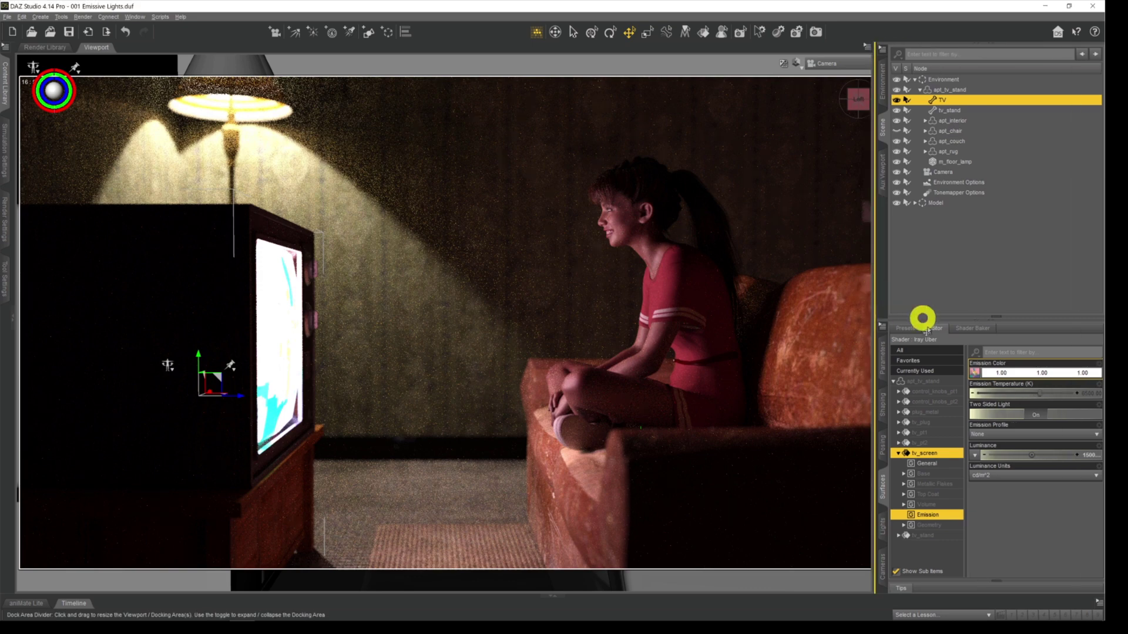
mouse_move(977, 374)
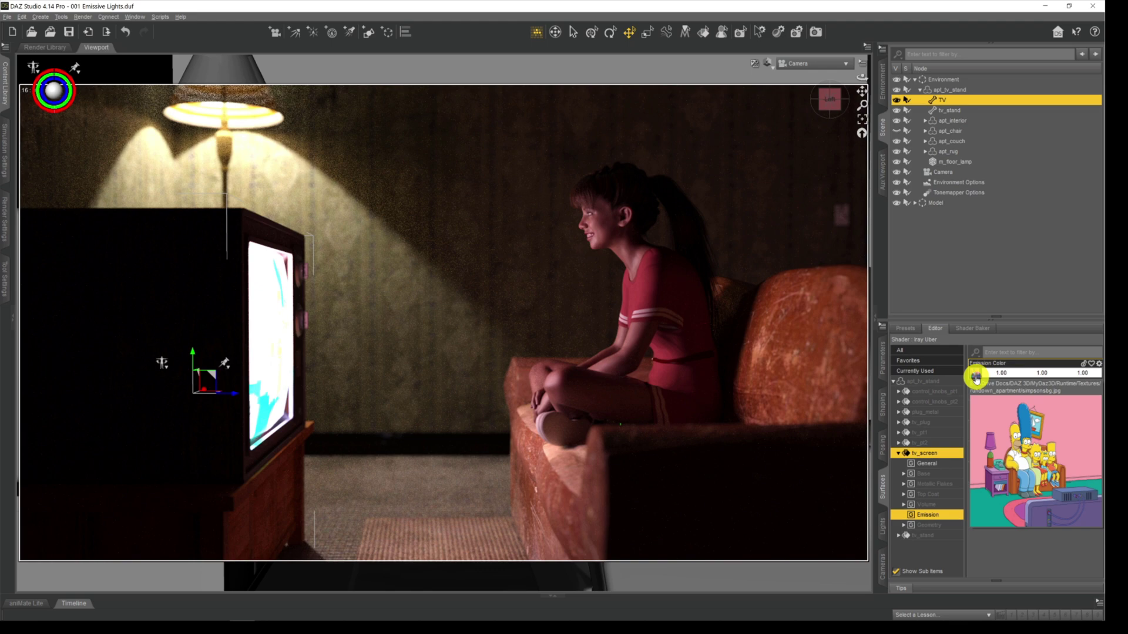
Remove the emission colour map from the tv_screen surface to compare the lighting, and reapply simpsonsbg.jpg
left_click(976, 376)
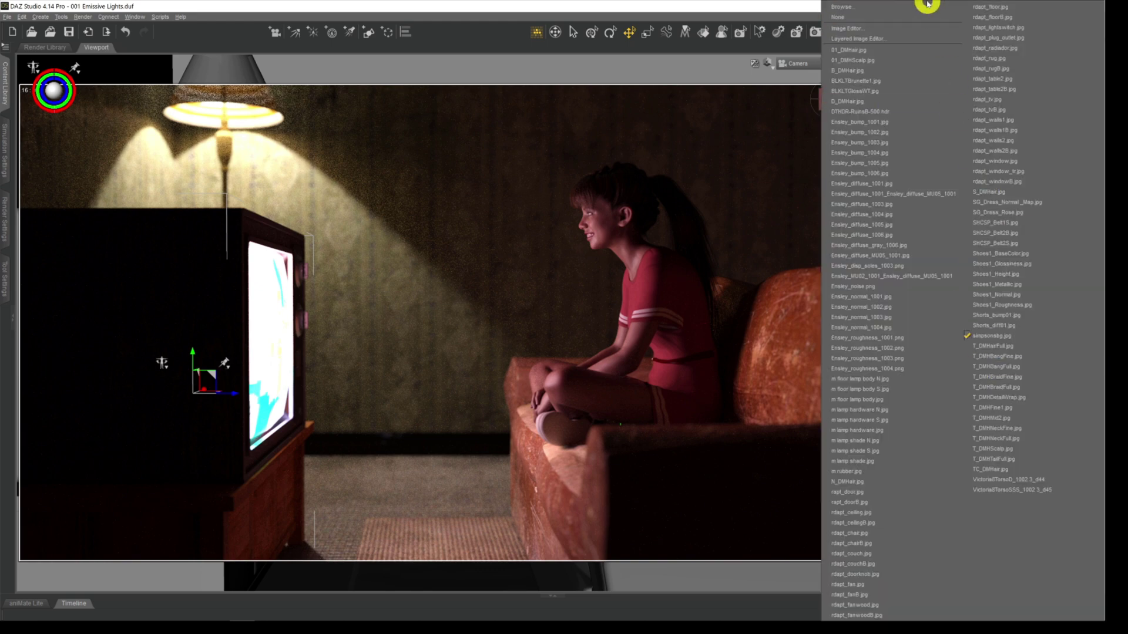
left_click(906, 17)
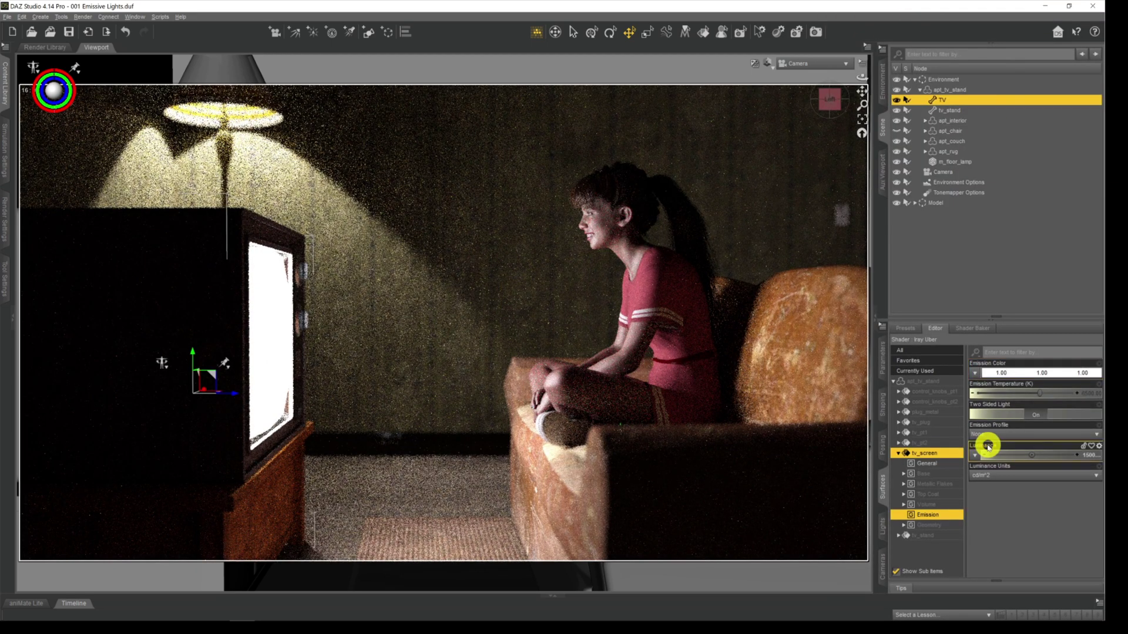
left_click(1004, 369)
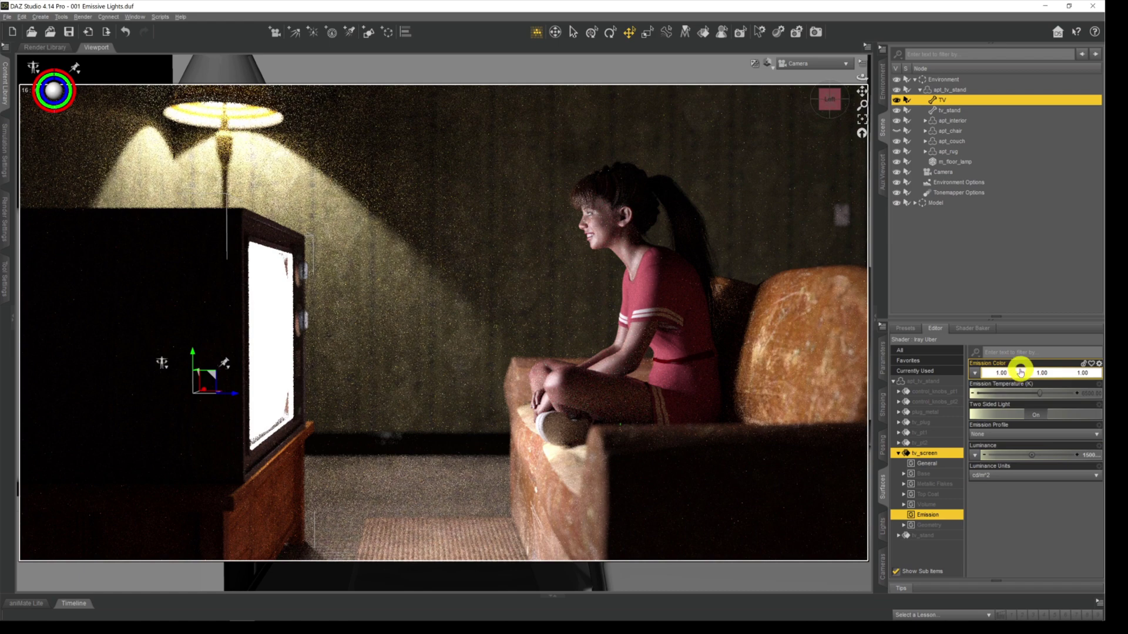
left_click(975, 372)
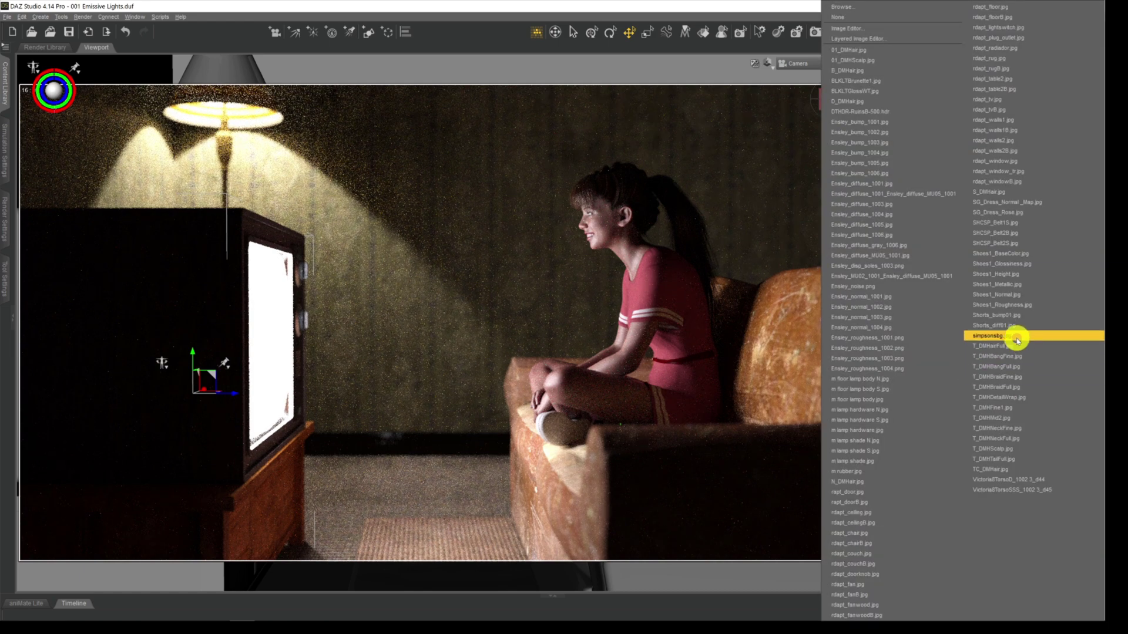
left_click(1017, 340)
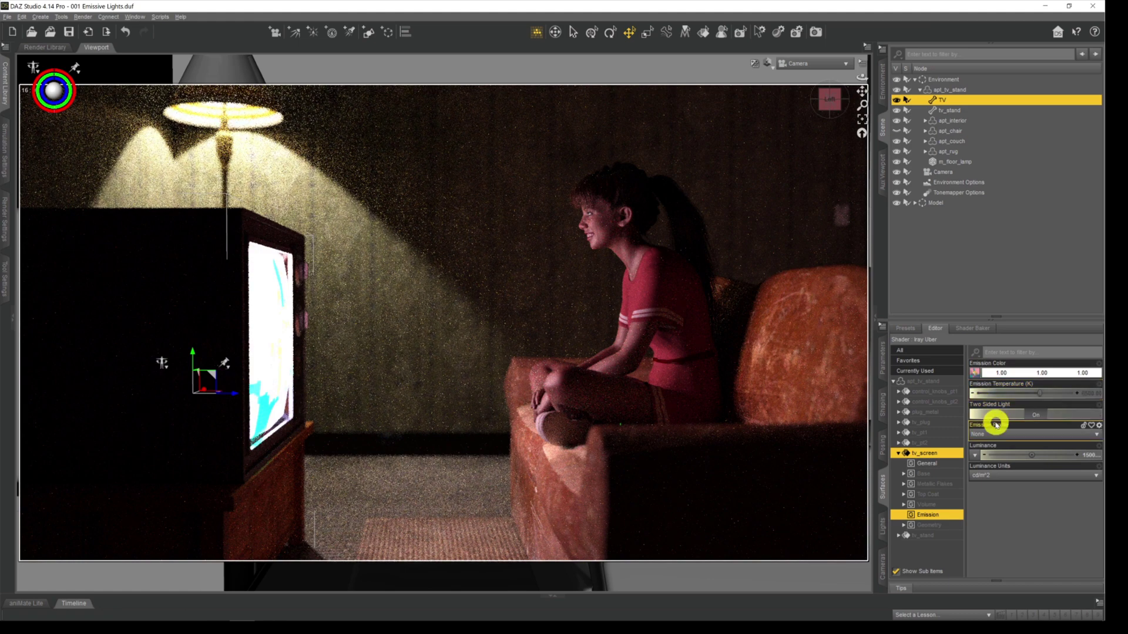
mouse_move(975, 373)
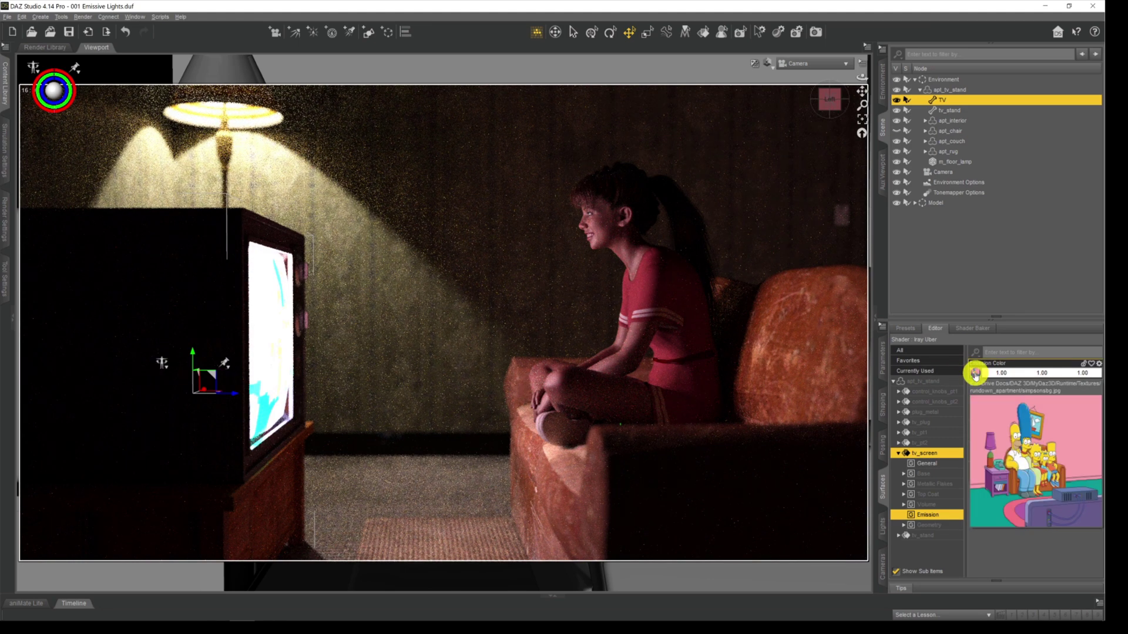